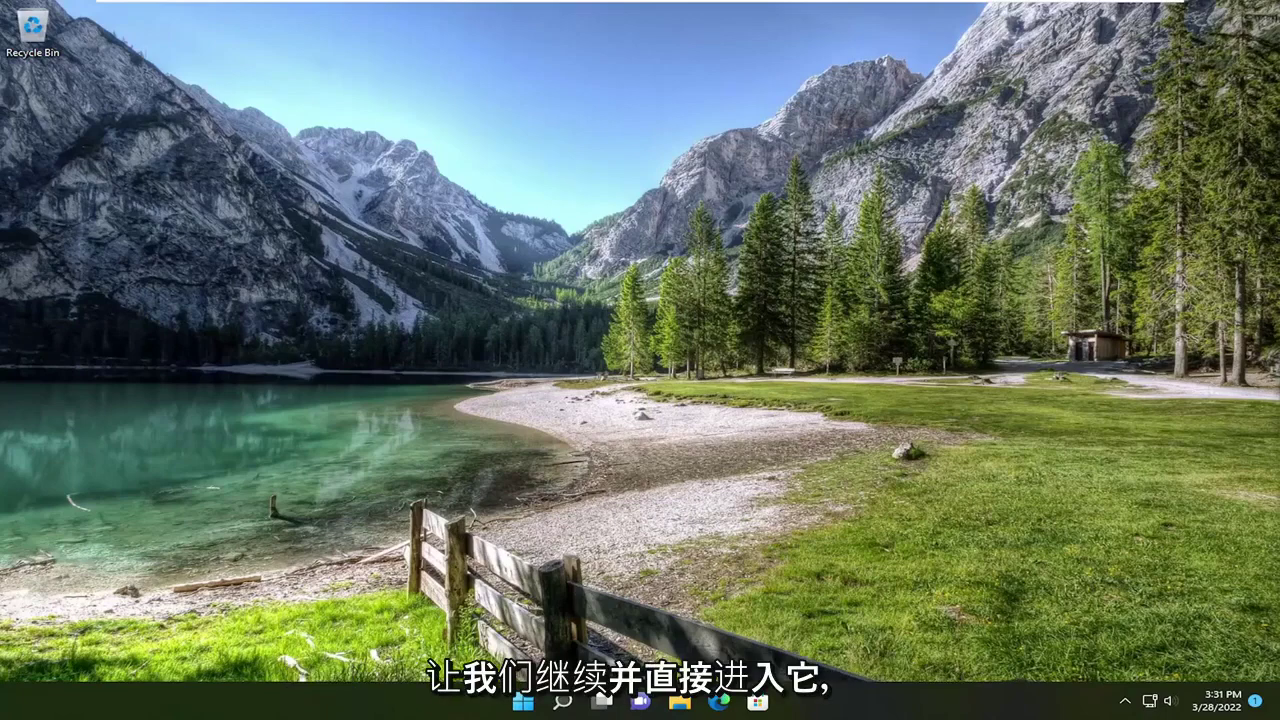
Search Windows for regedit, run Registry Editor as administrator and allow it to make changes to the device
click(568, 712)
text(regedi)
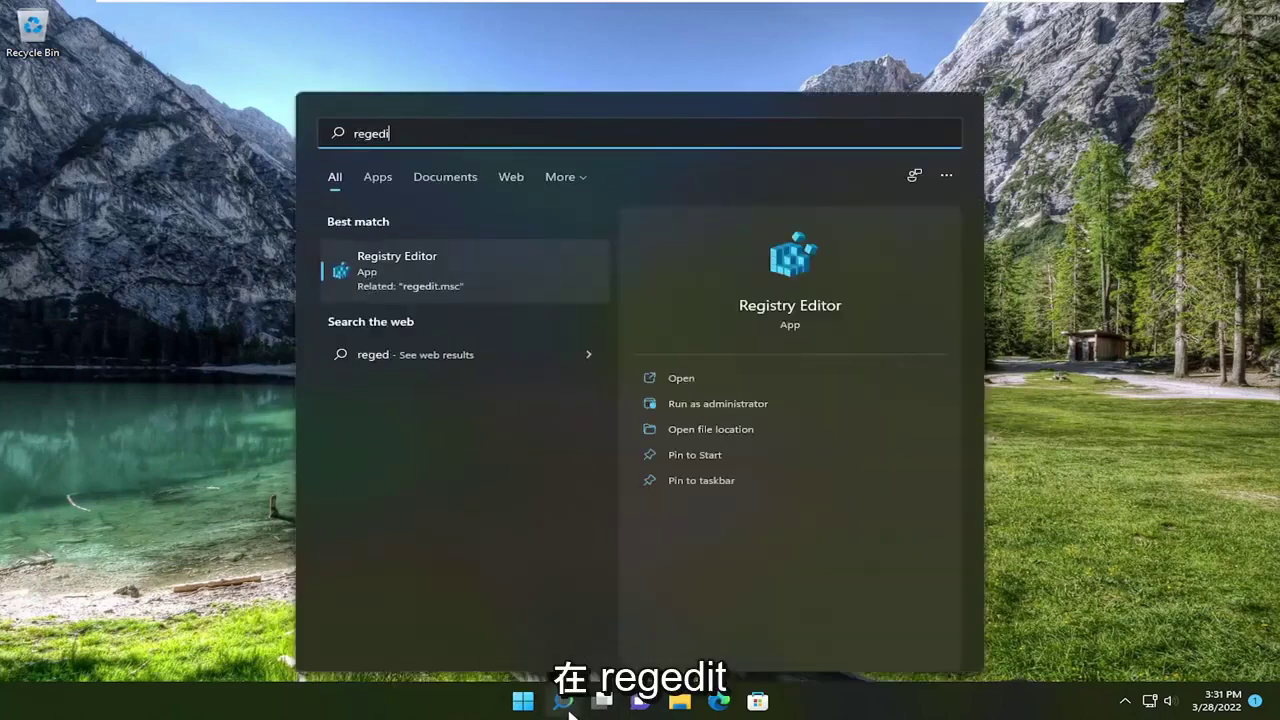
text(t)
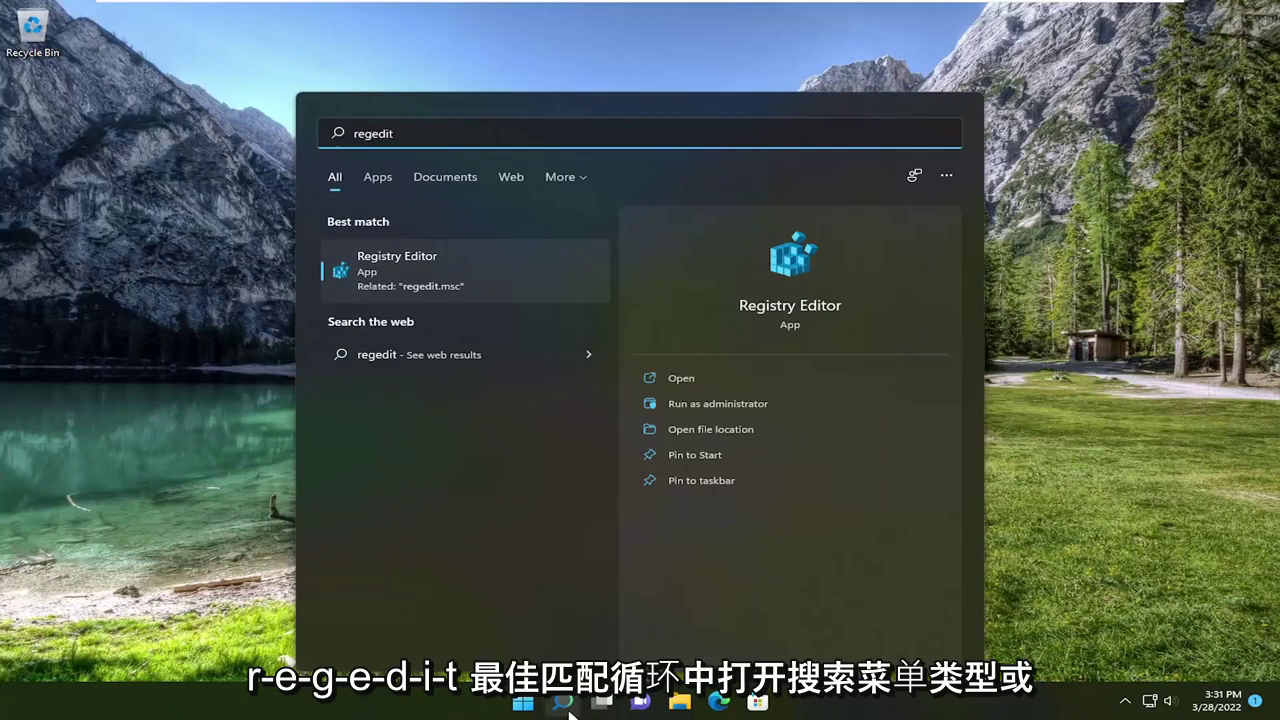
right_click(390, 277)
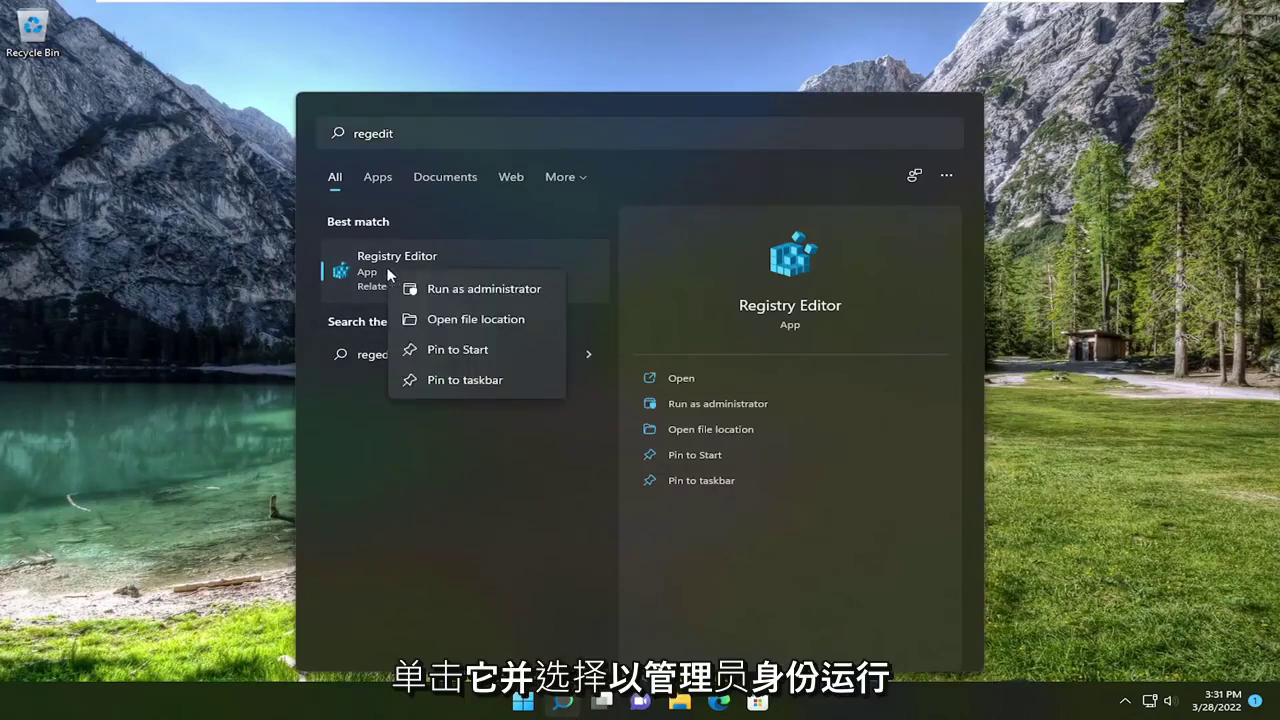
click(456, 288)
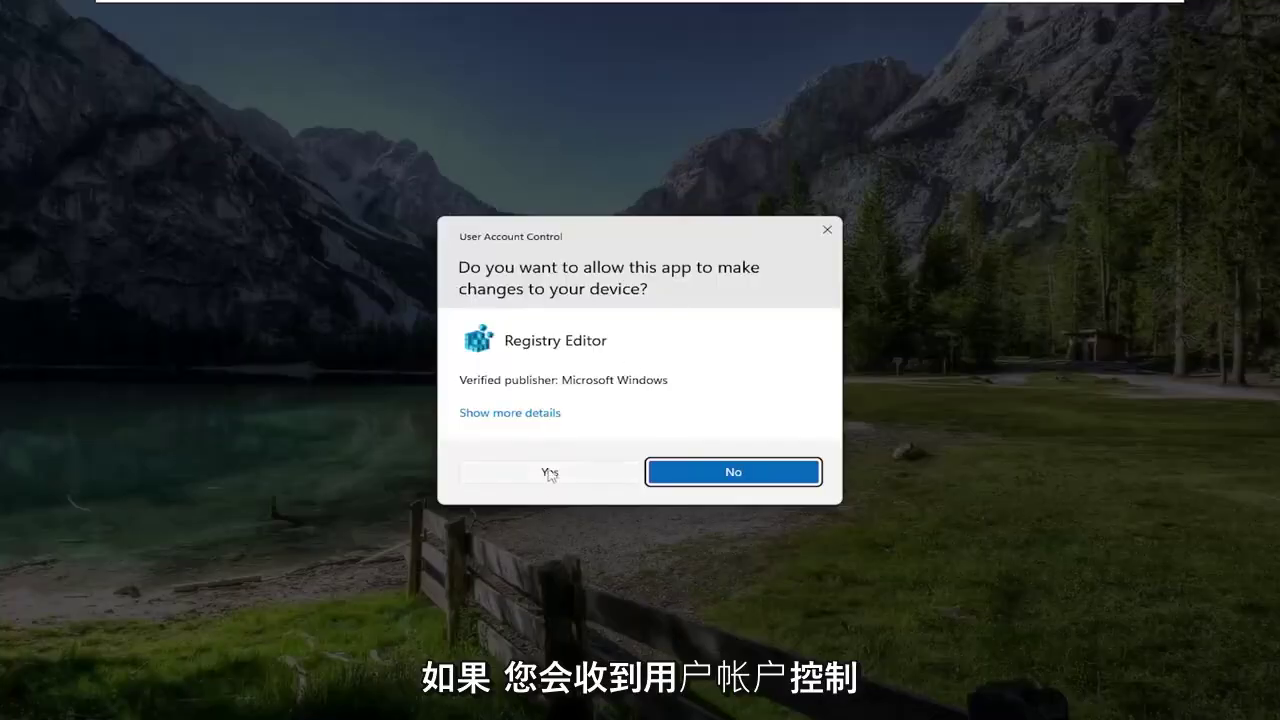
click(549, 474)
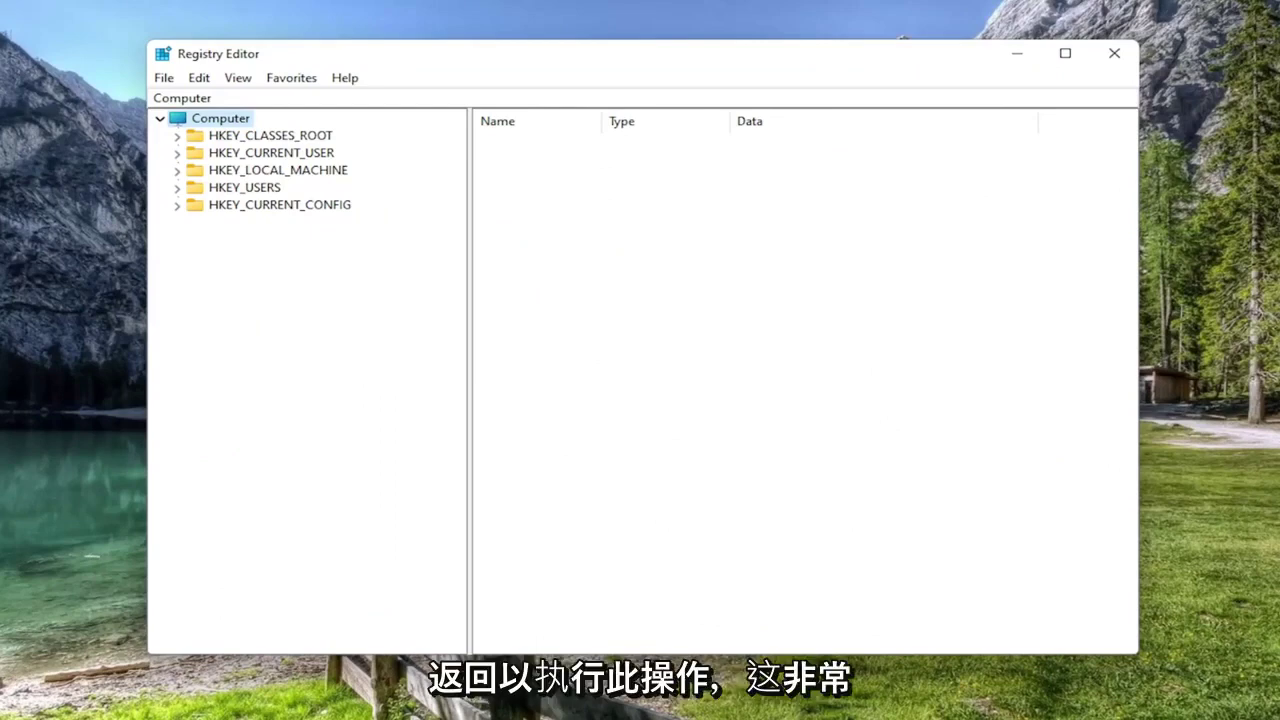
View the export dialog used to back up the whole registry, and close it without exporting
click(163, 80)
click(175, 120)
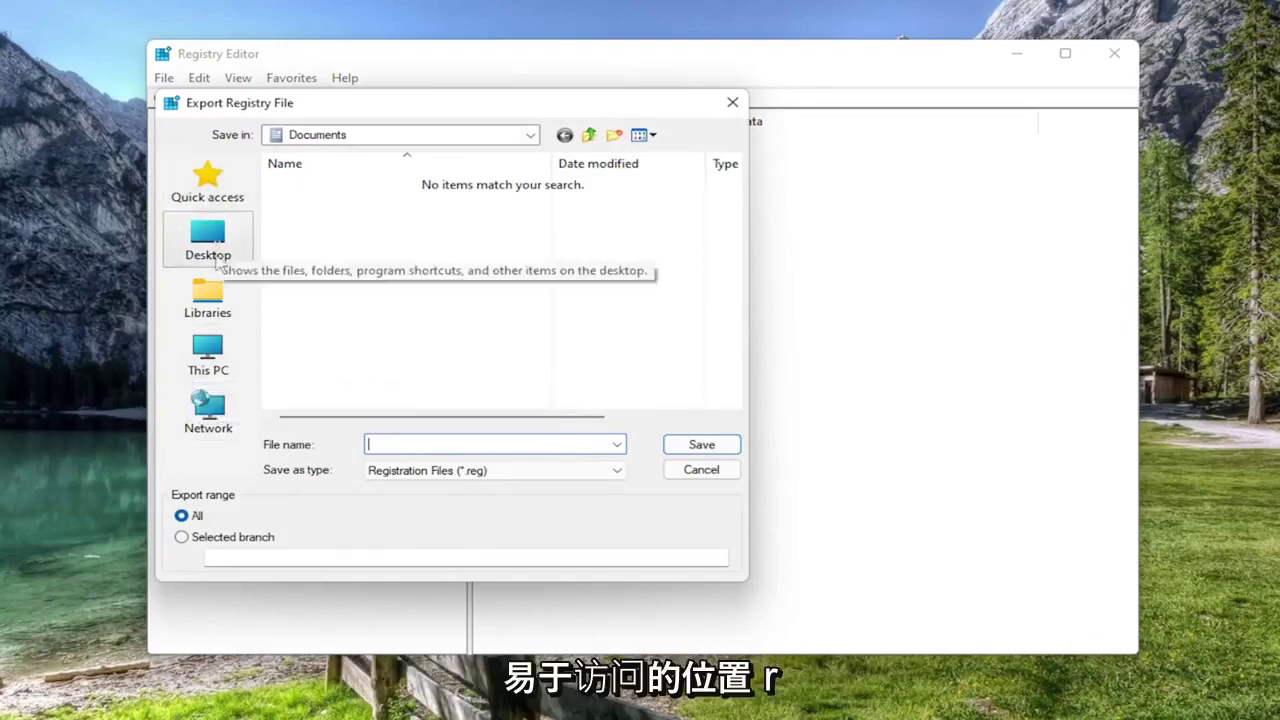
click(698, 472)
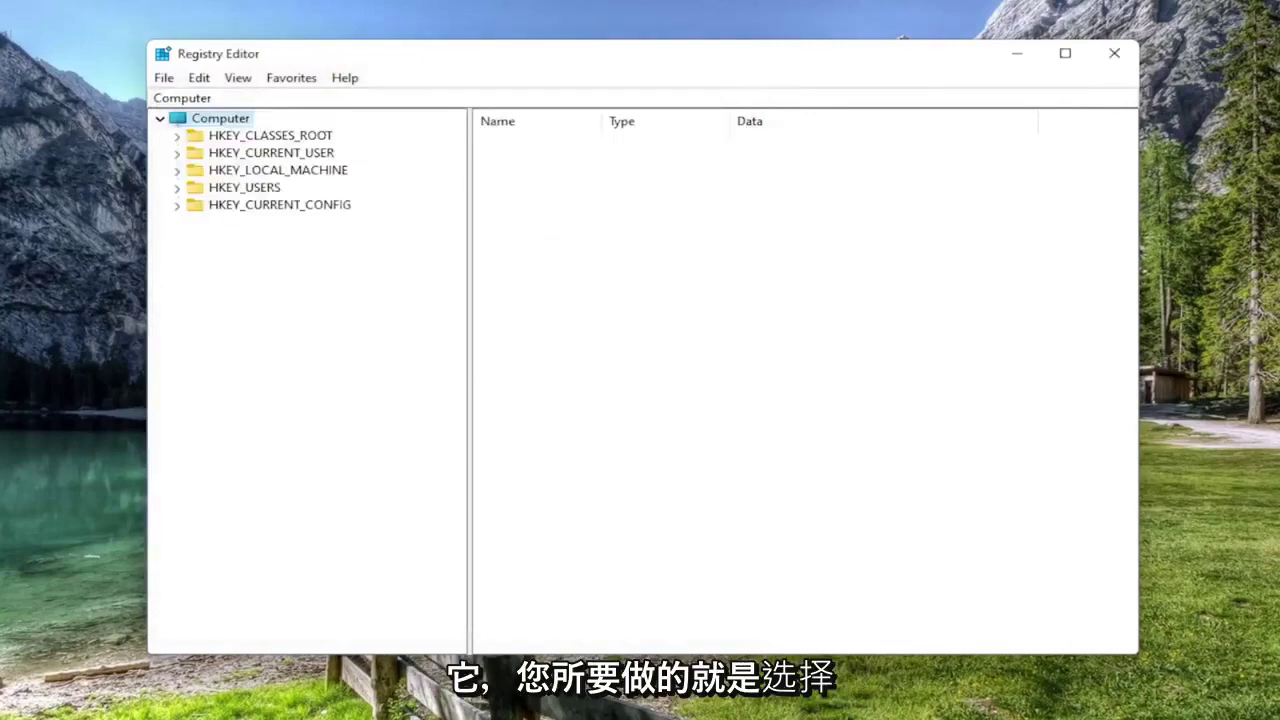
View the Desktop folder in the registry import dialog, and close the dialog without importing
click(163, 77)
click(175, 100)
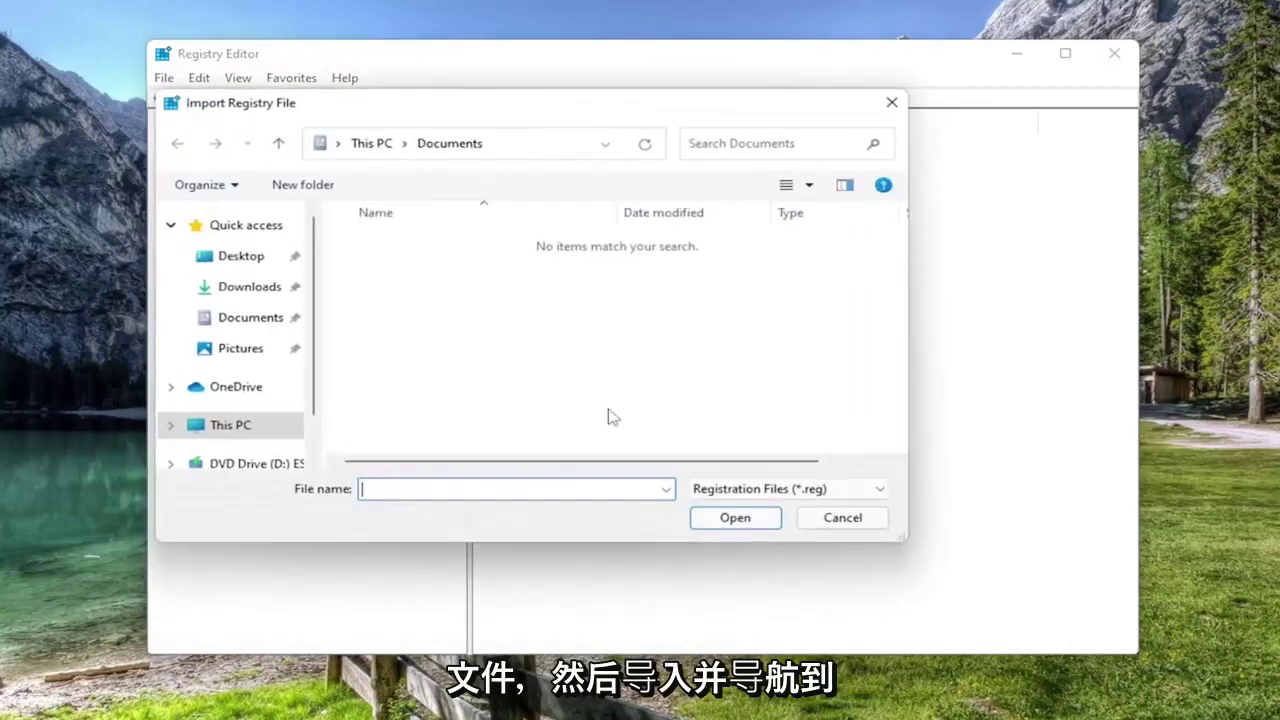
click(245, 258)
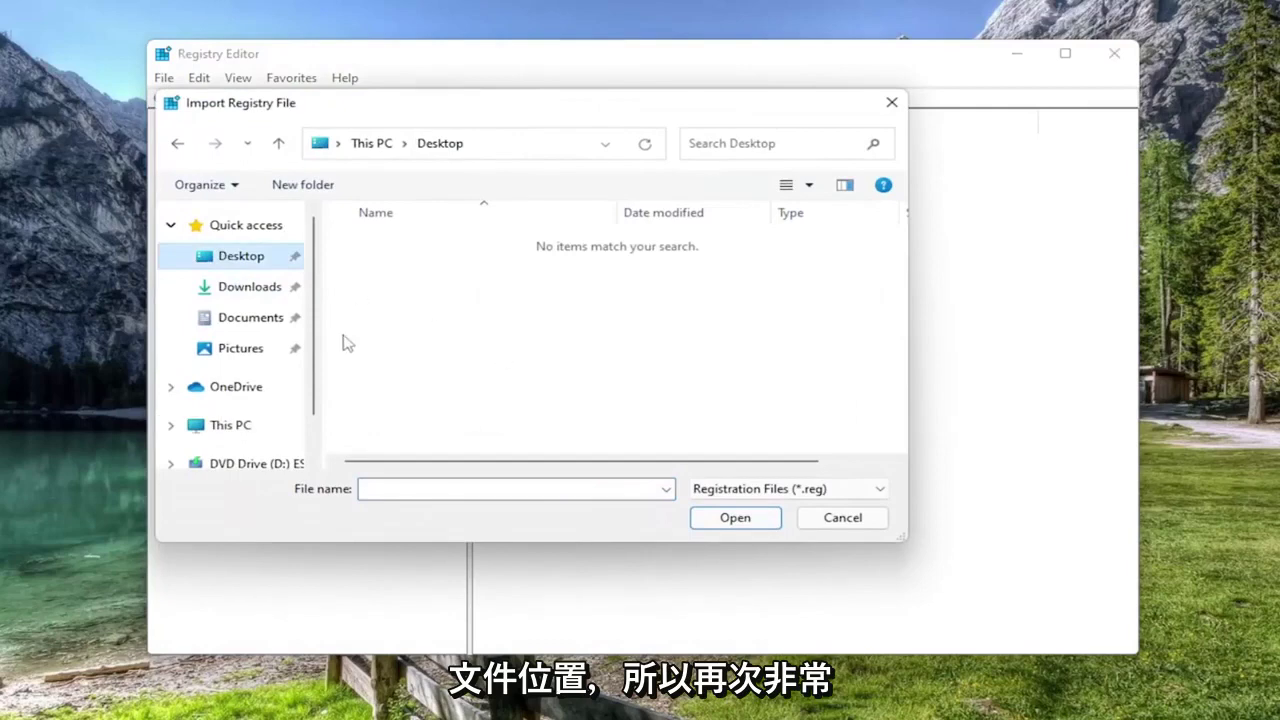
click(845, 519)
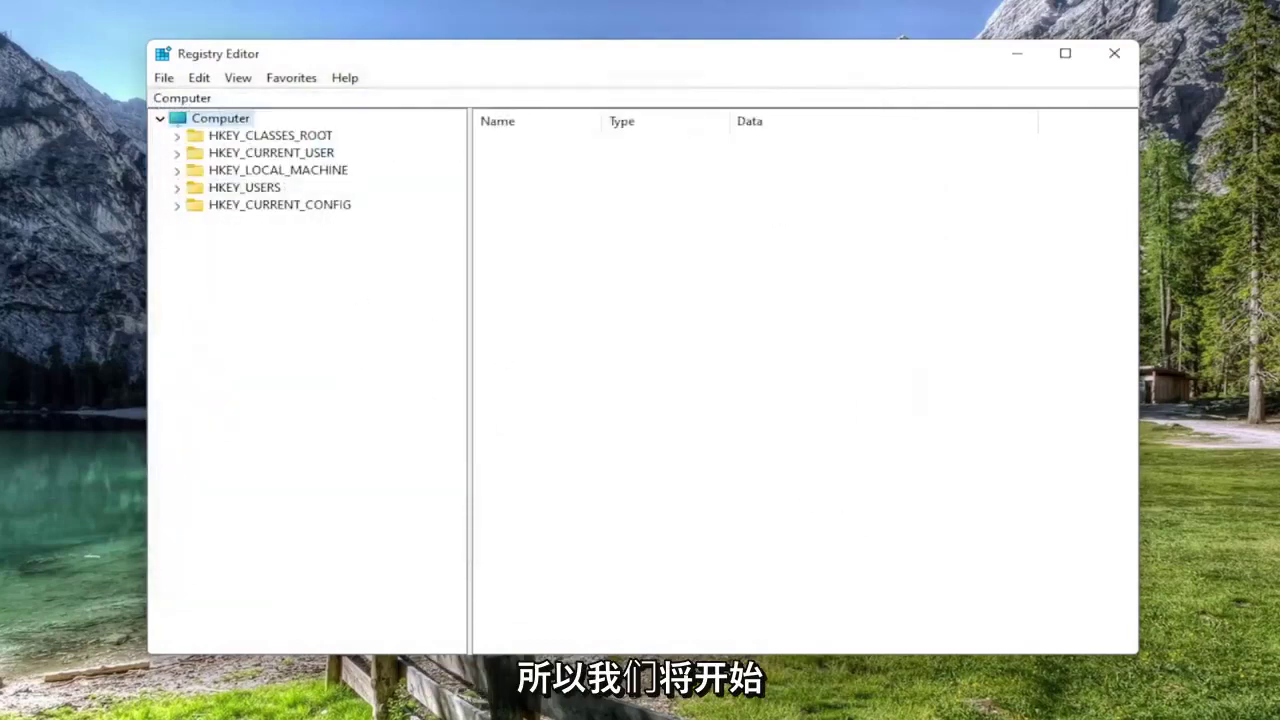
Expand the registry tree along HKEY_CURRENT_USER\Software\Microsoft\Windows
double_click(268, 153)
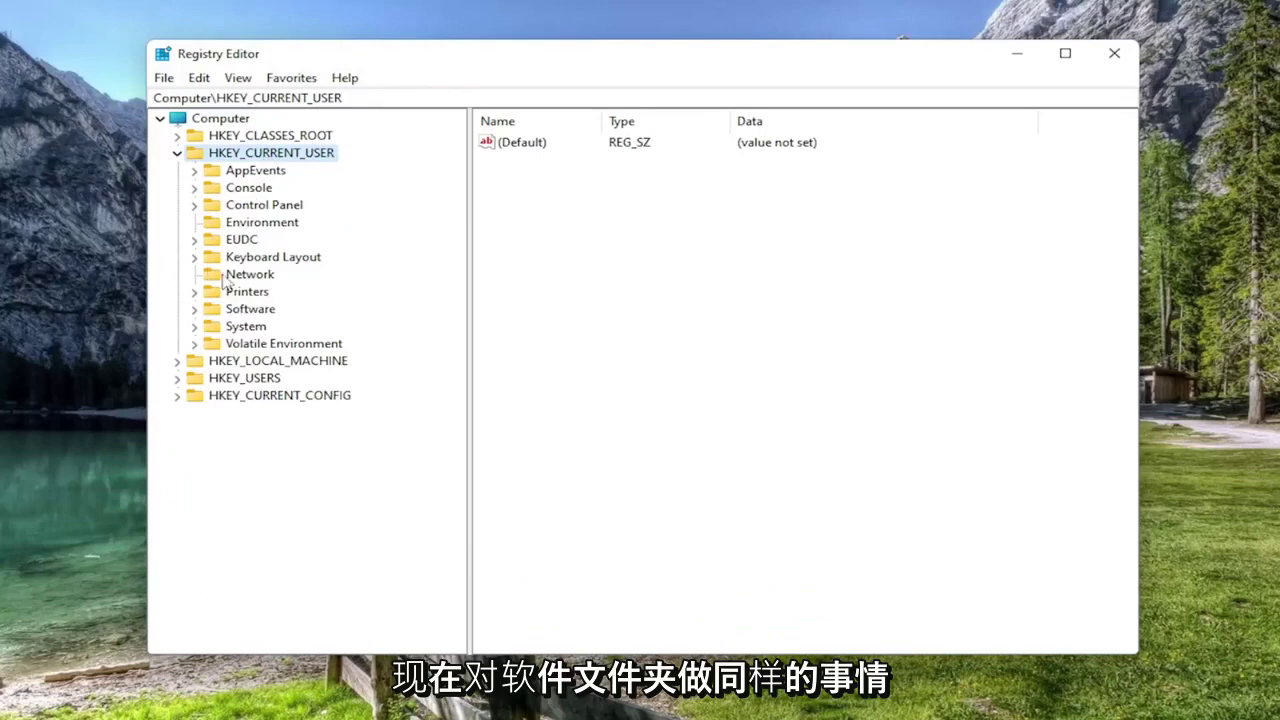
double_click(243, 312)
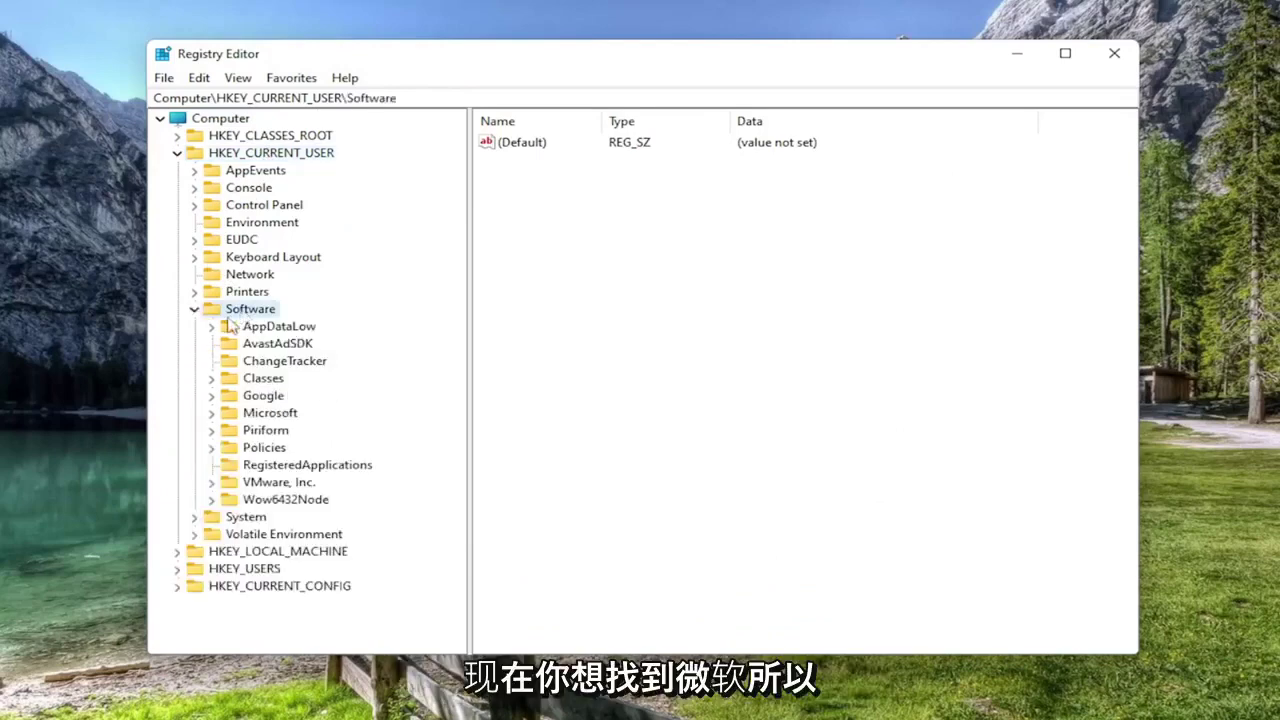
double_click(262, 418)
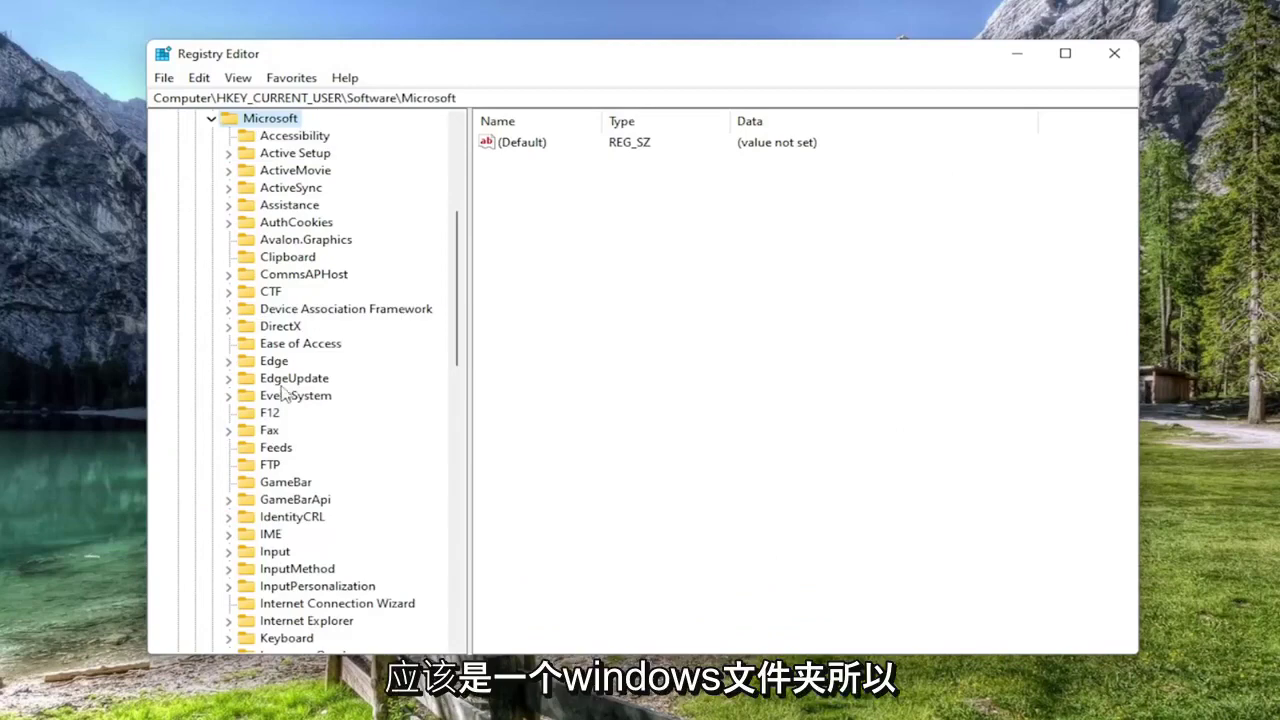
scroll(284, 393, down, 15)
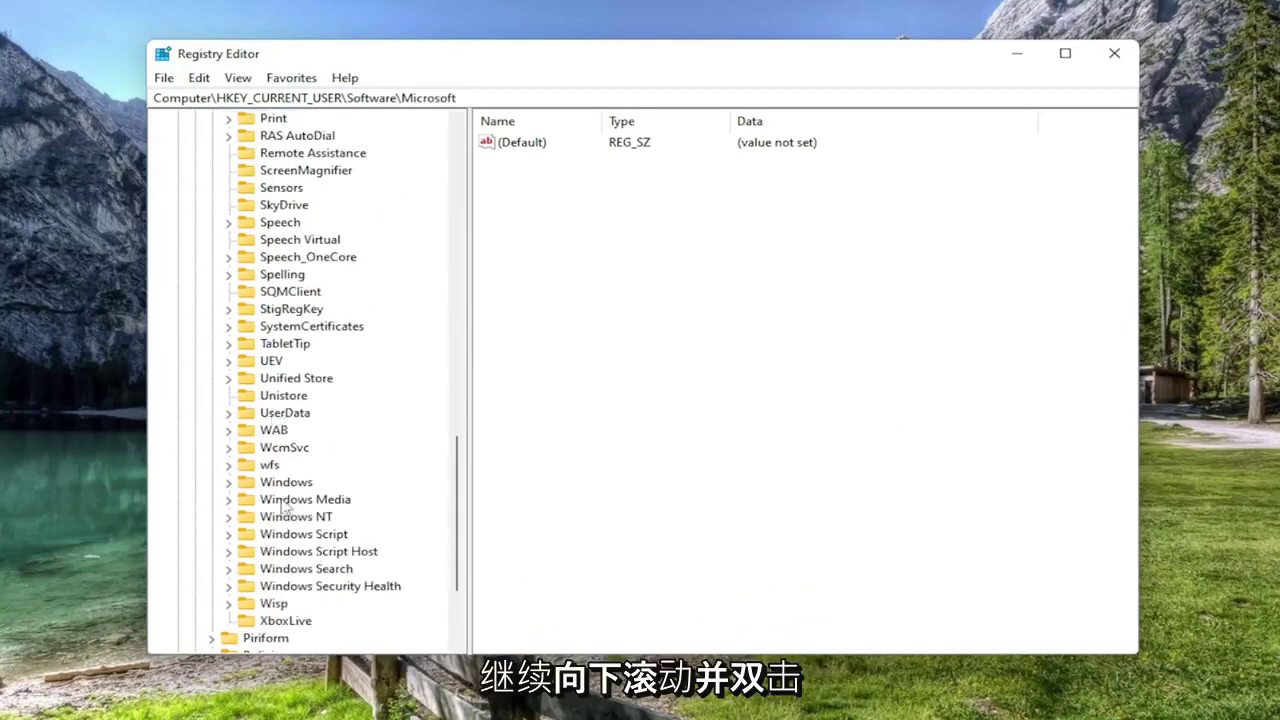
double_click(285, 483)
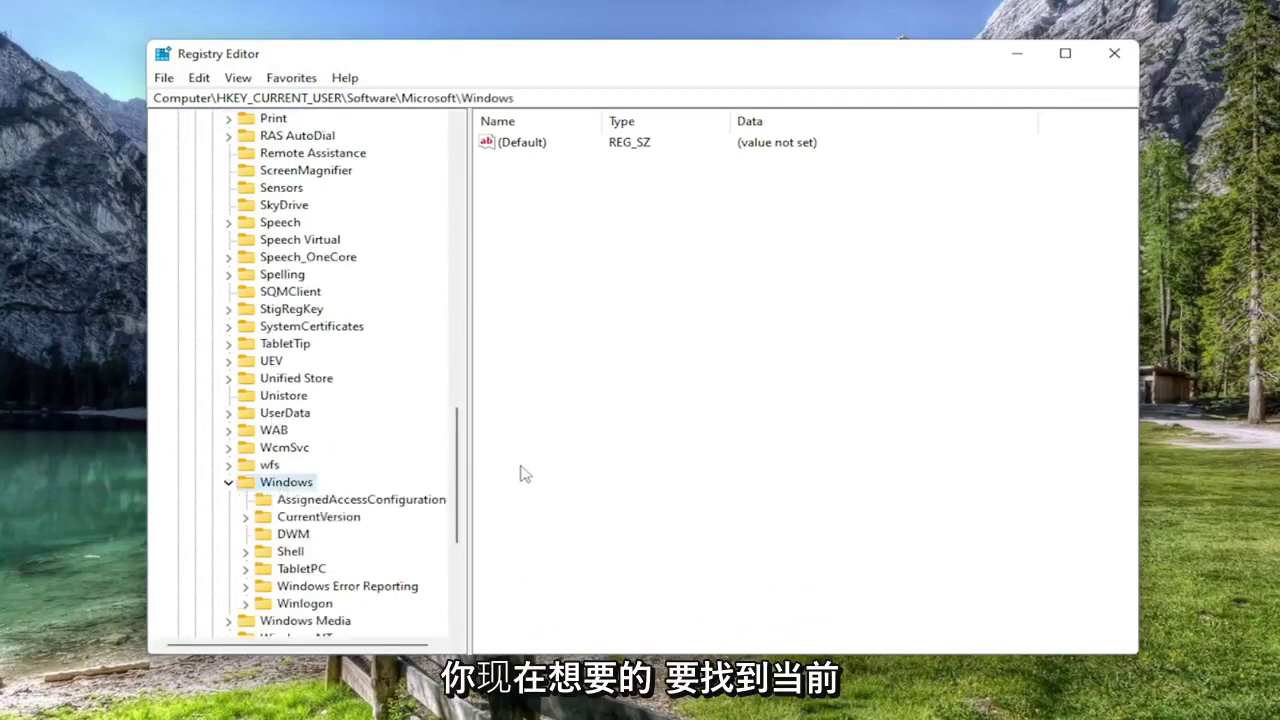
Expand CurrentVersion and Explorer under the Windows key, and select the Advanced key inside Explorer
click(300, 520)
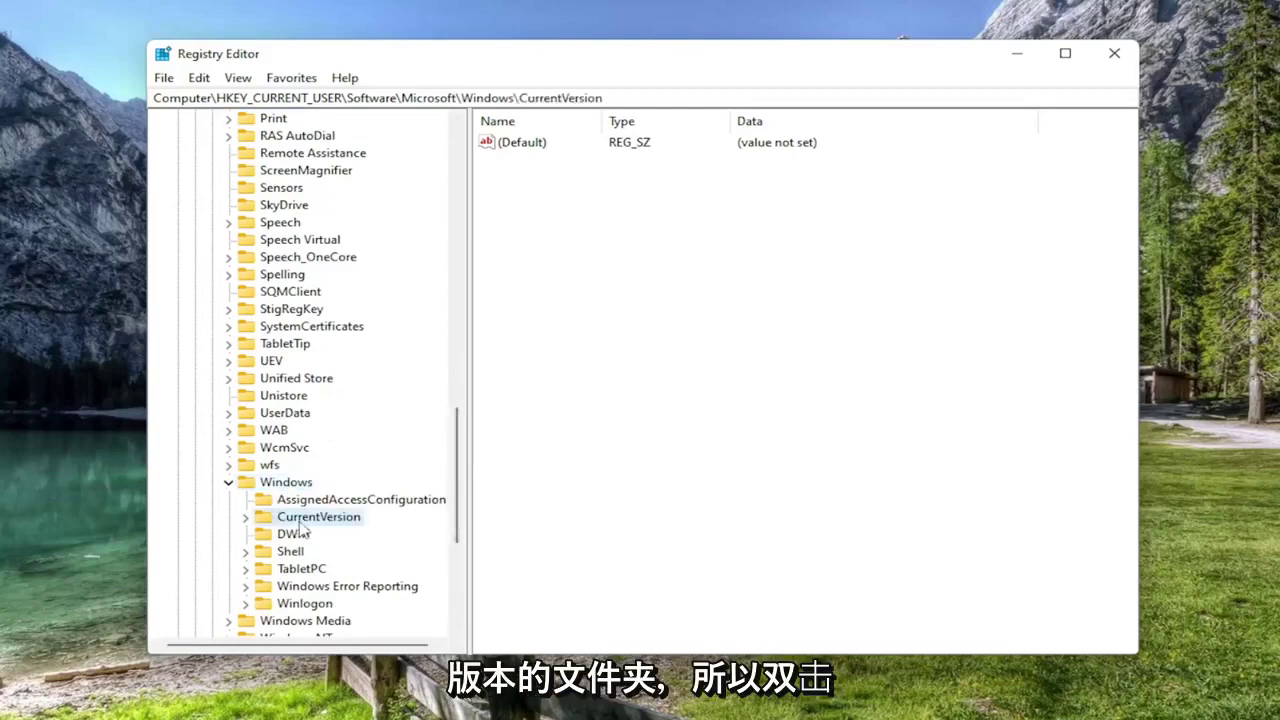
double_click(307, 518)
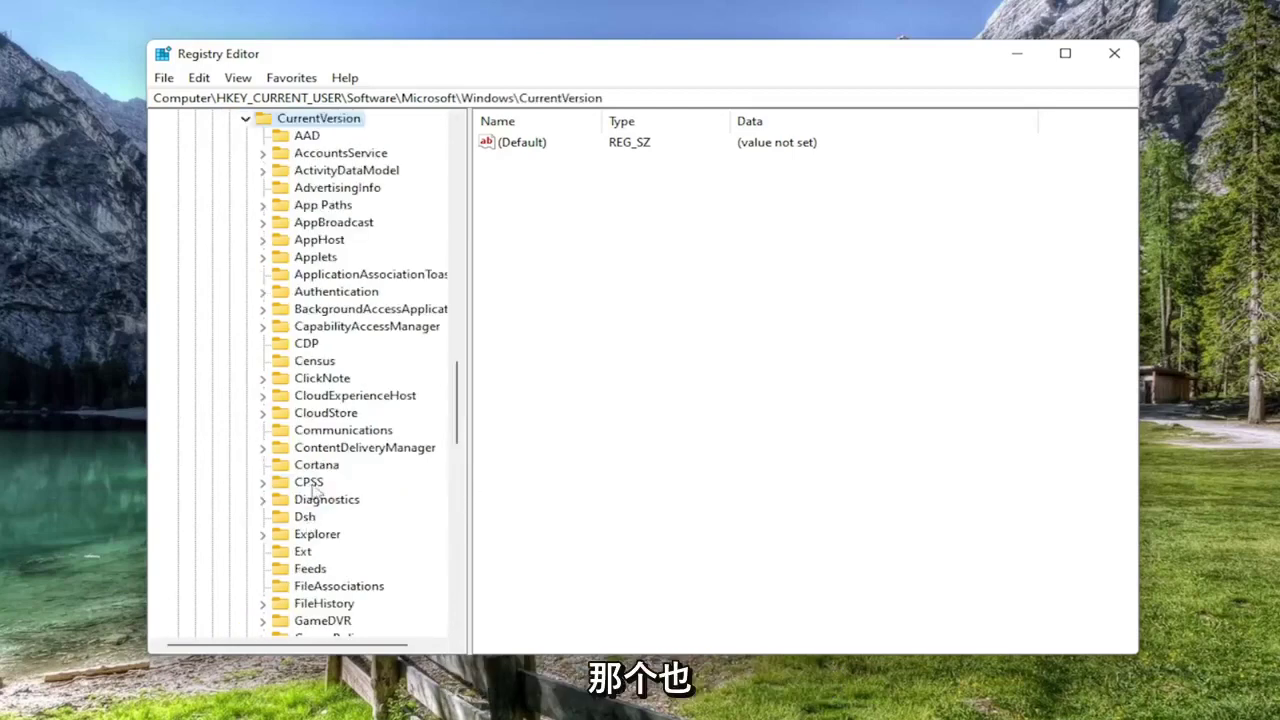
click(317, 537)
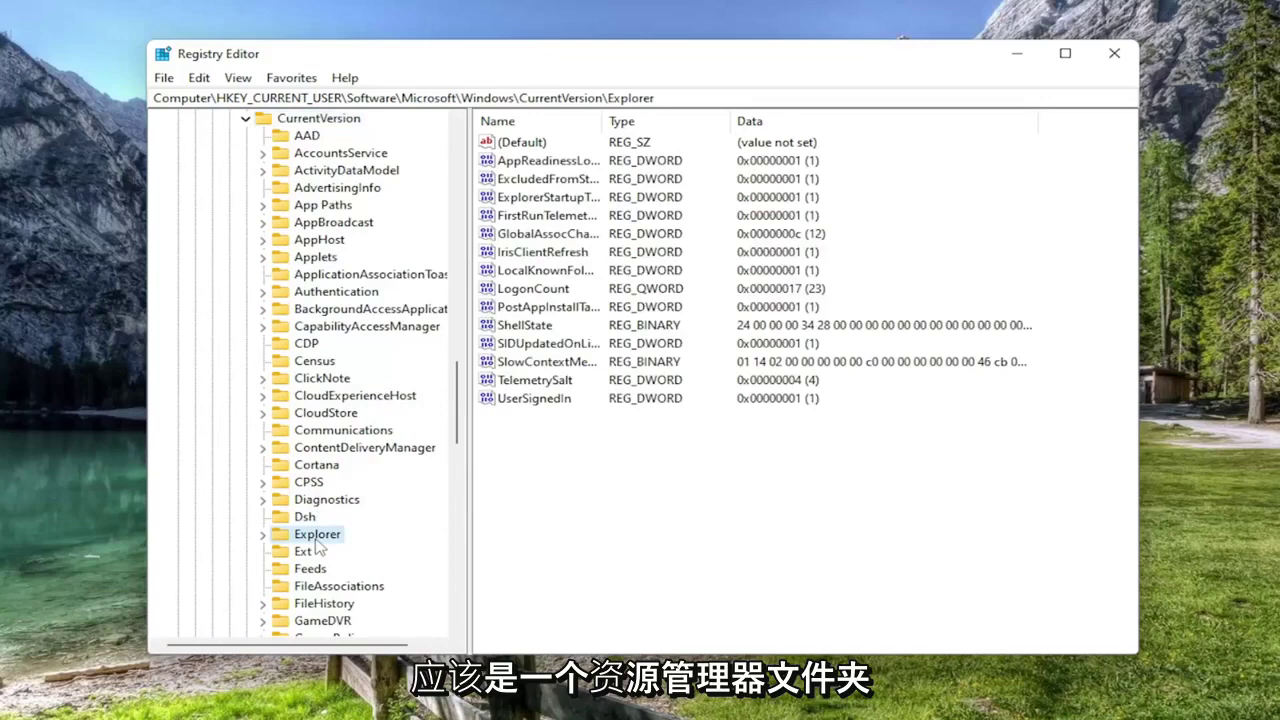
double_click(317, 537)
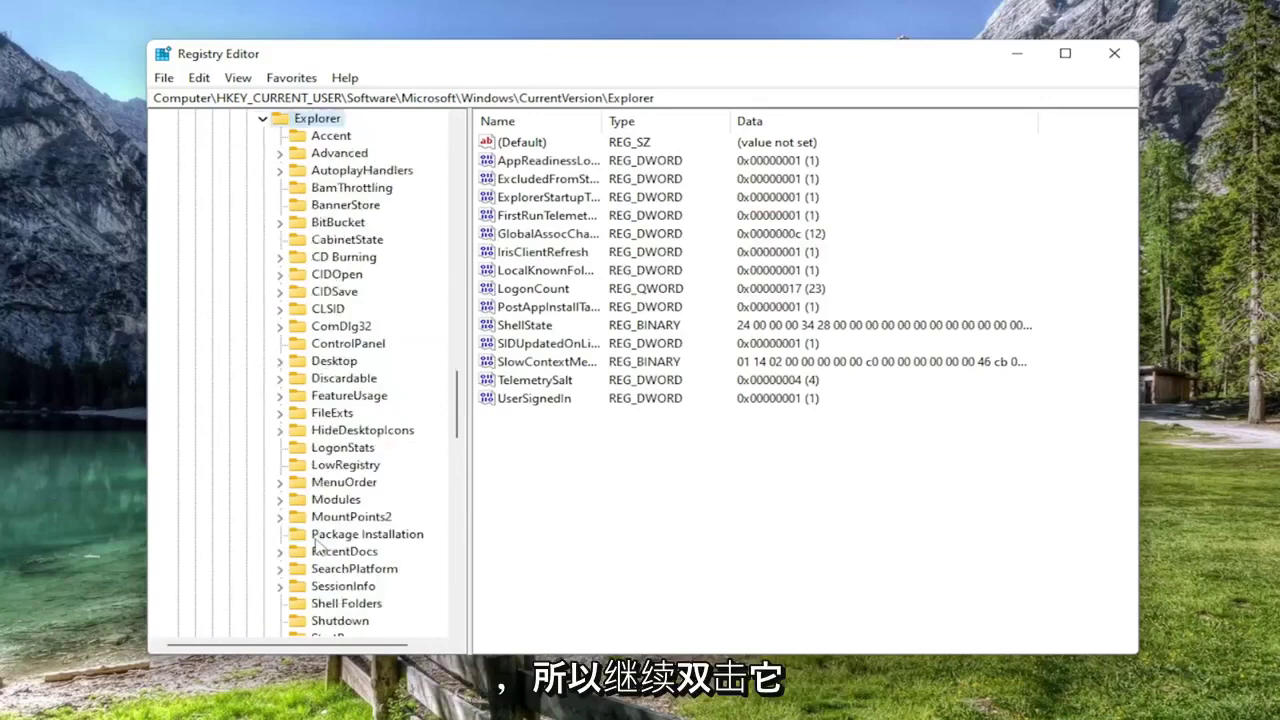
scroll(318, 290, up, 4)
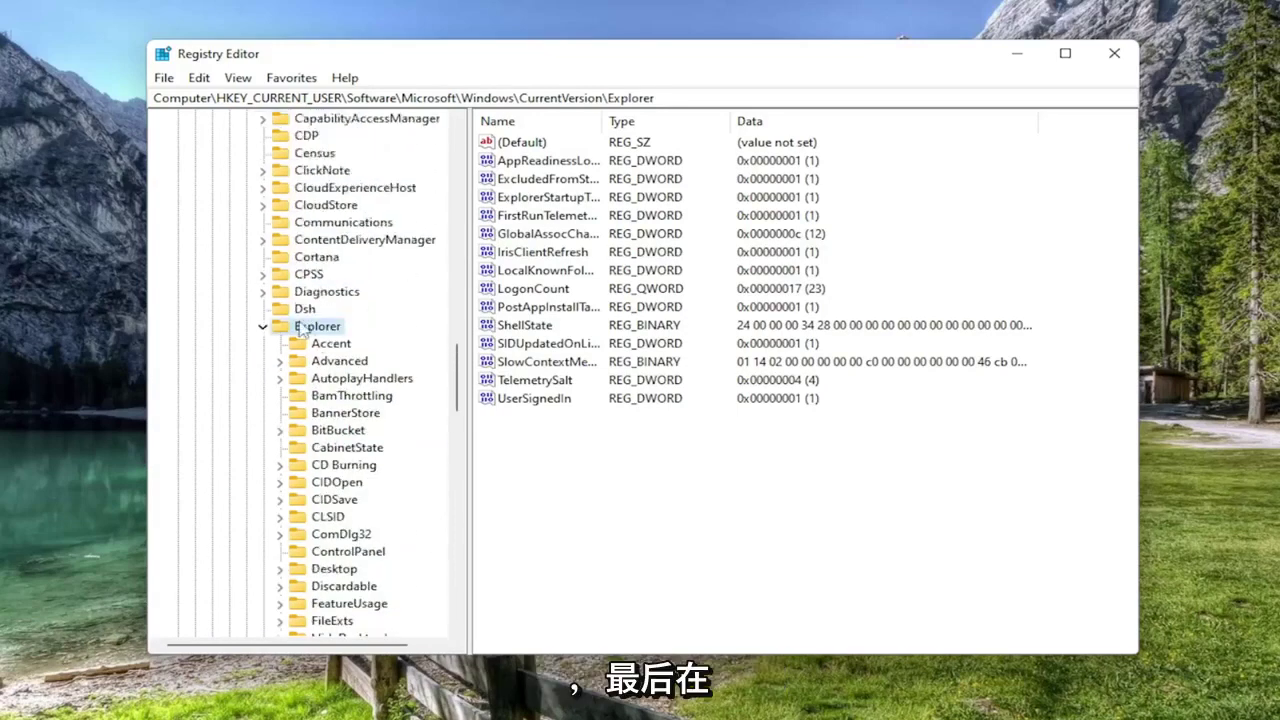
click(317, 367)
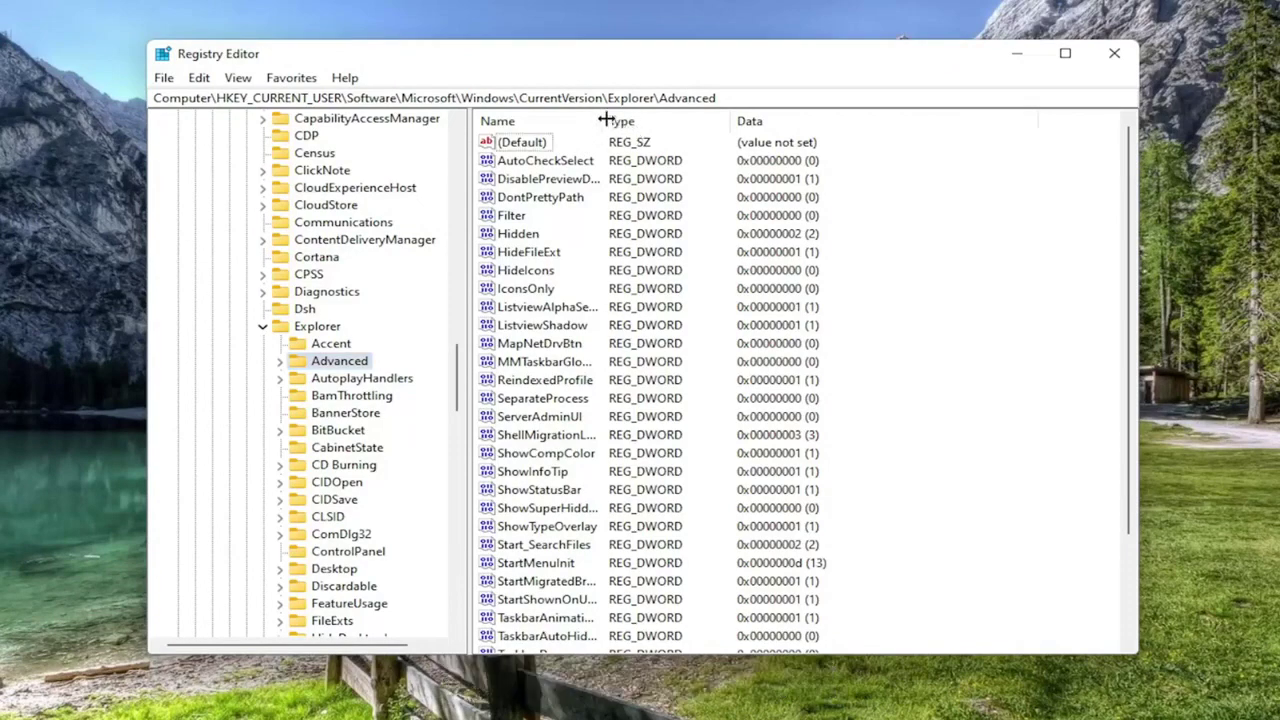
Widen the Name column and look through the taskbar entries of the Advanced key
drag(607, 120, 680, 163)
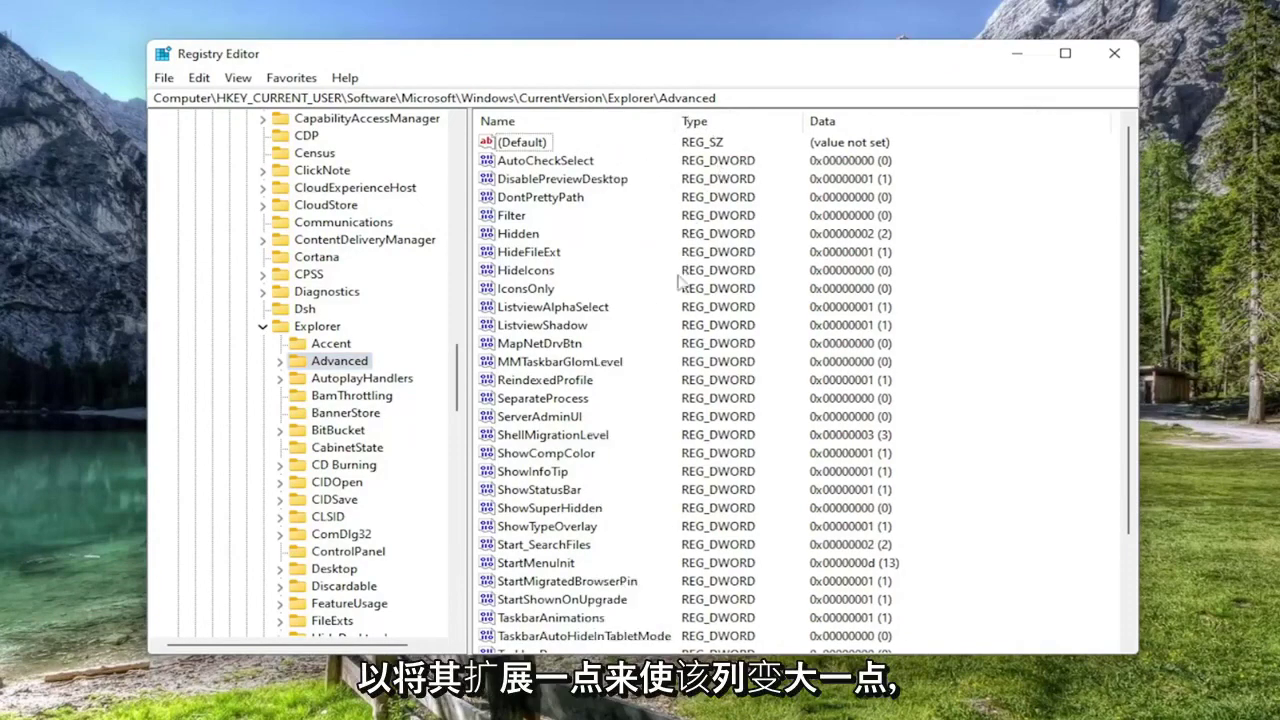
scroll(519, 562, down, 3)
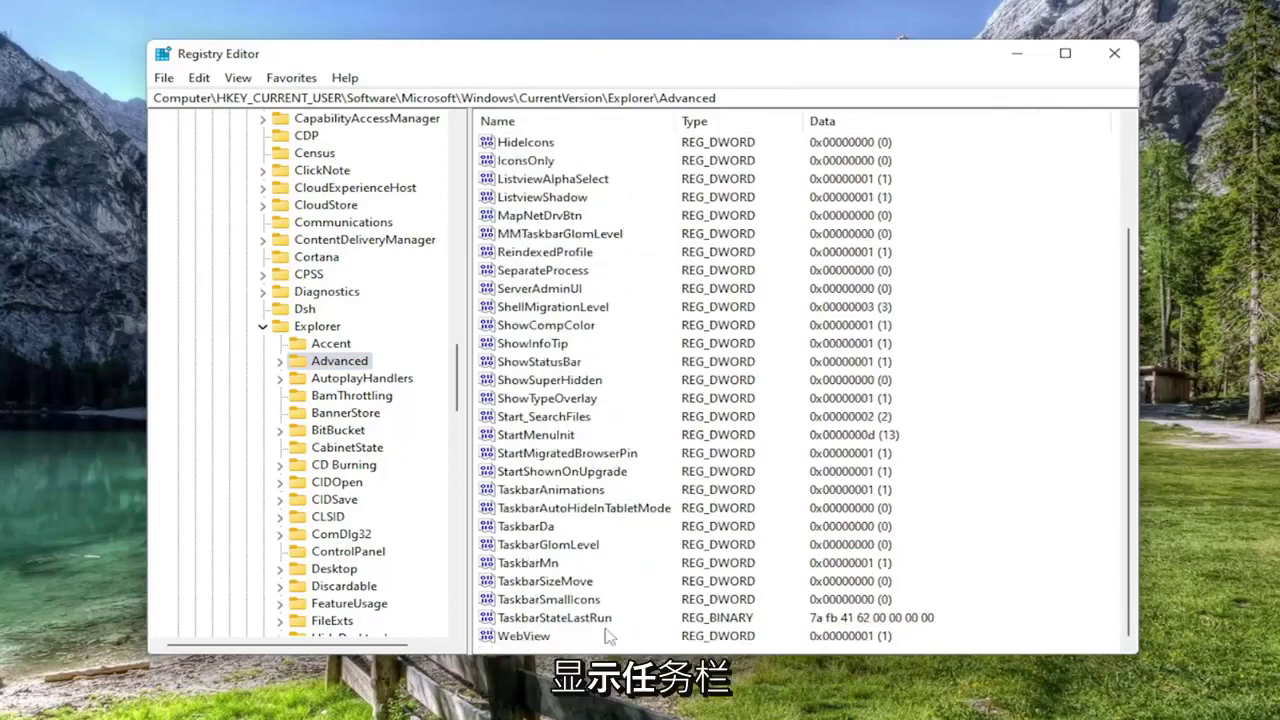
click(557, 492)
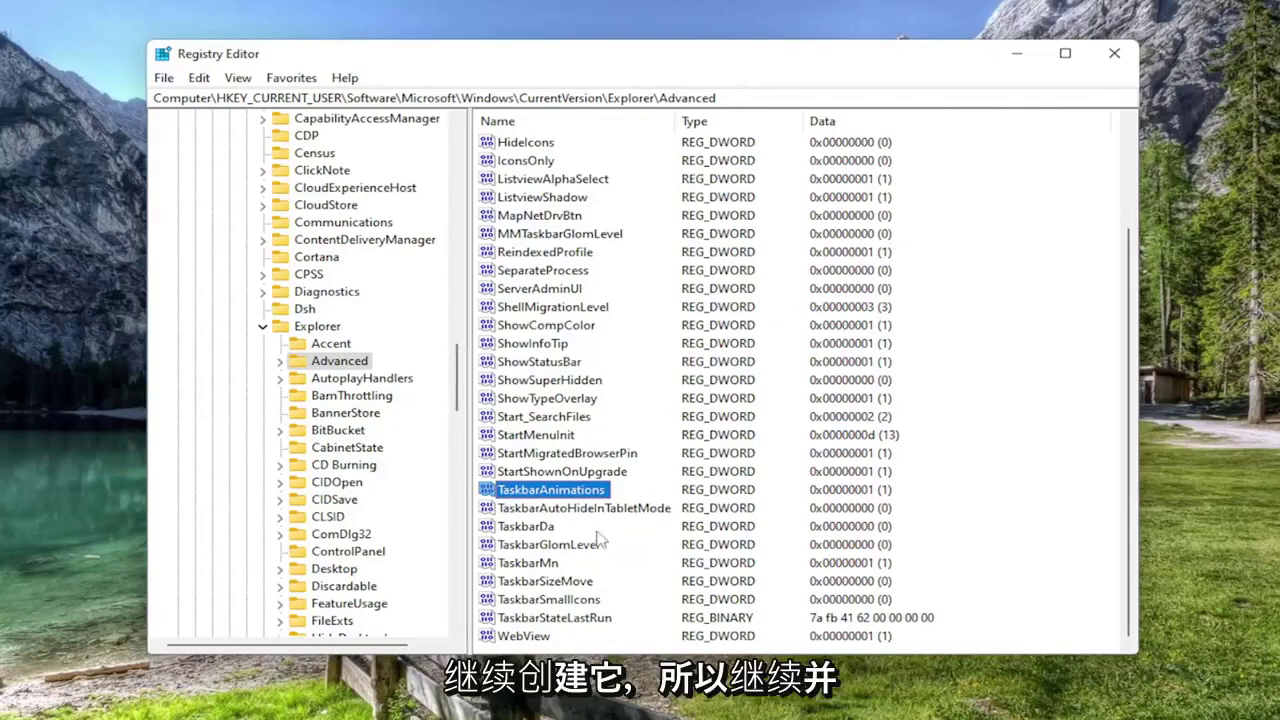
Create a new DWORD (32-bit) value in the Advanced key and name it TaskbarSi
click(1030, 422)
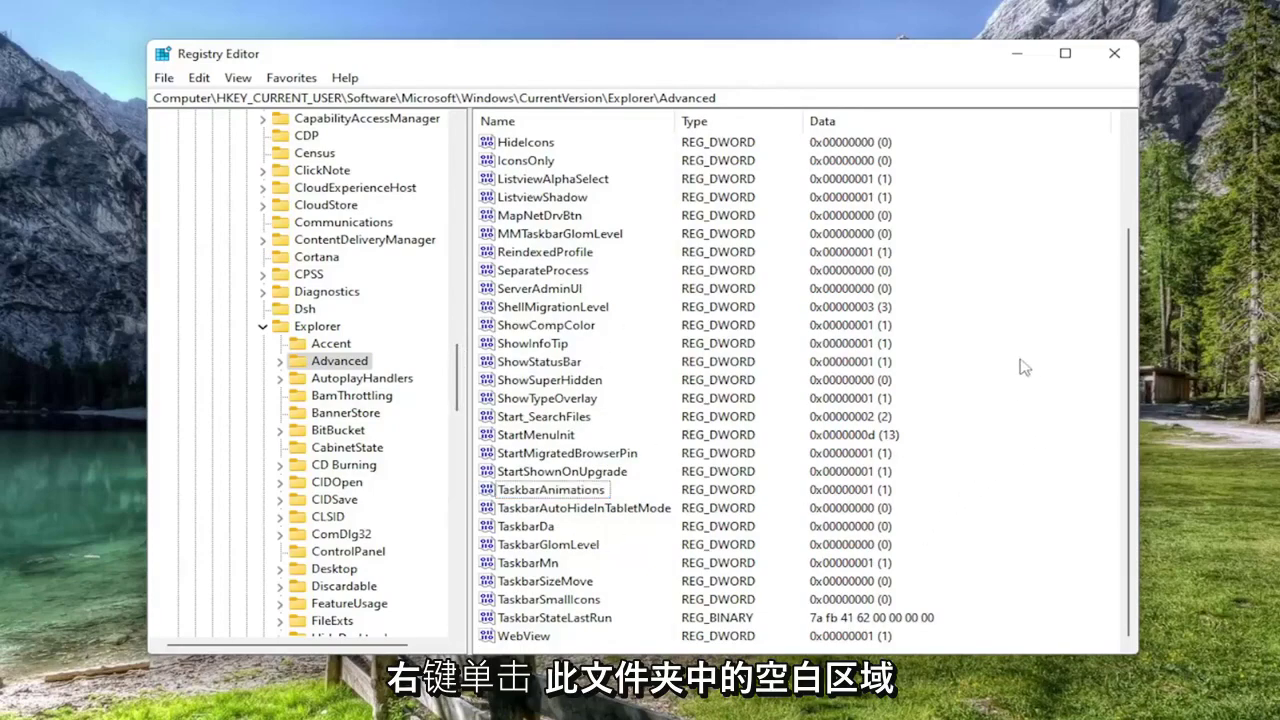
right_click(996, 412)
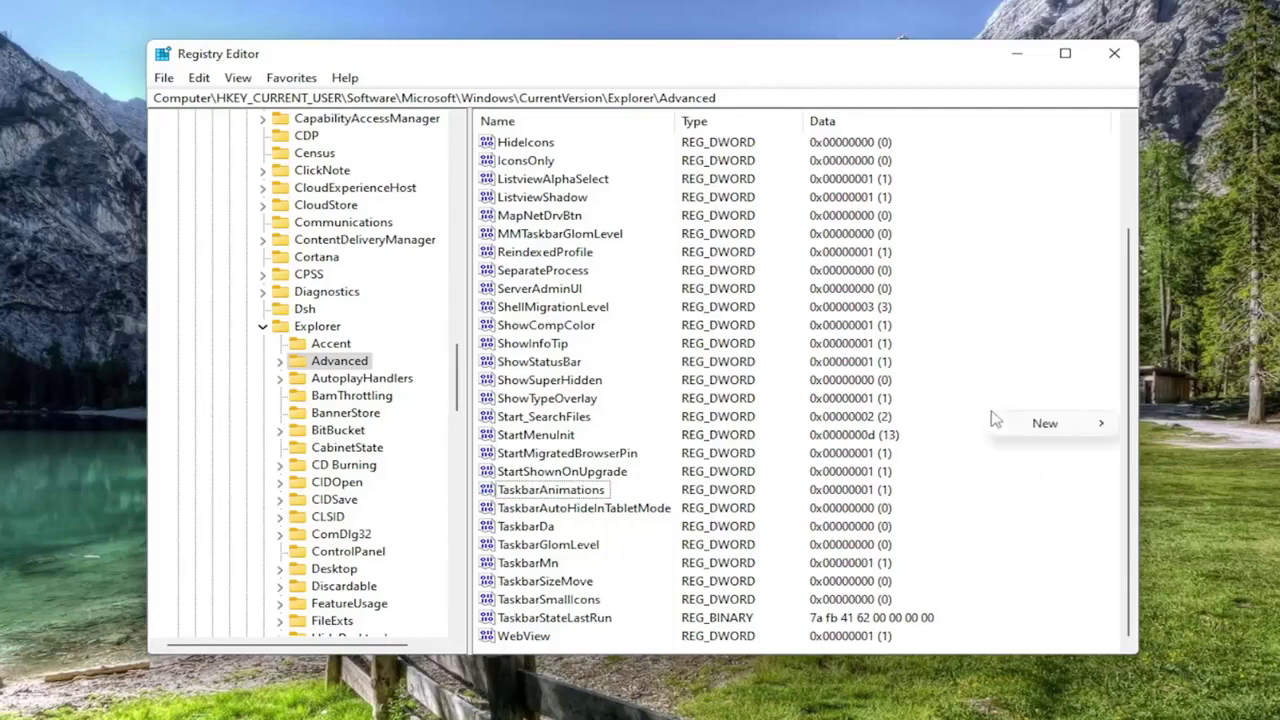
mouse_move(1040, 428)
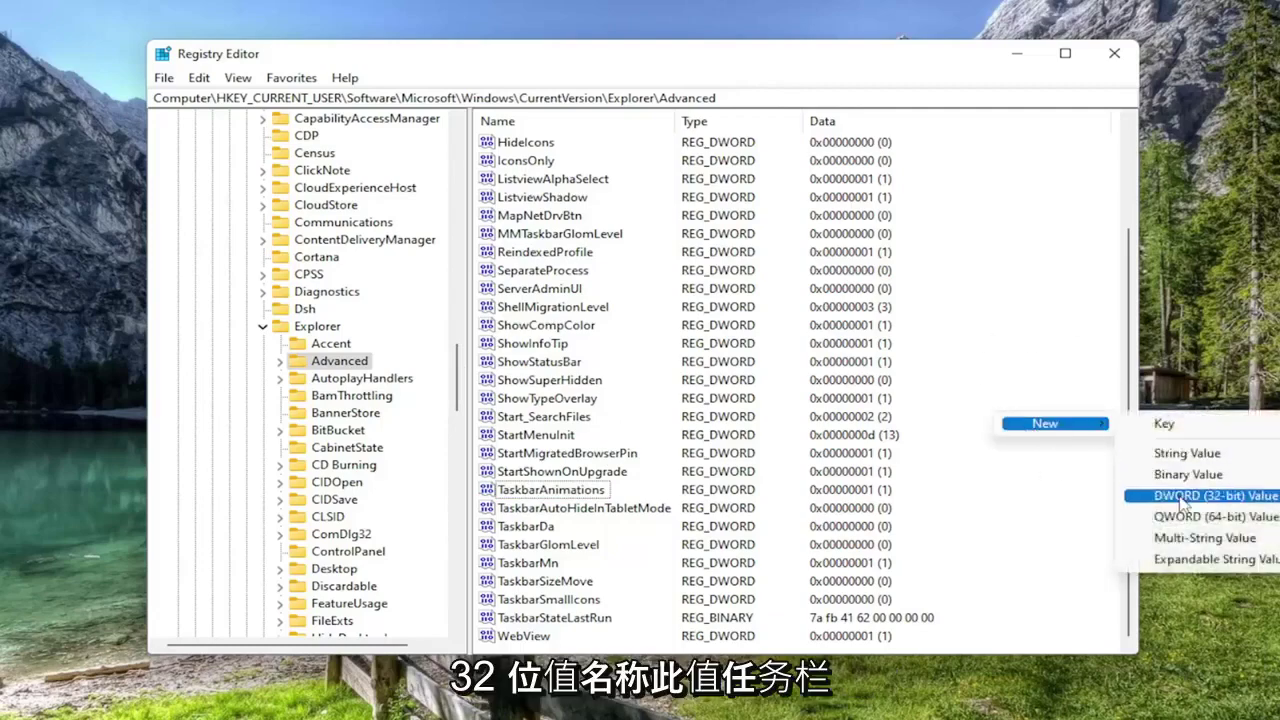
click(1183, 496)
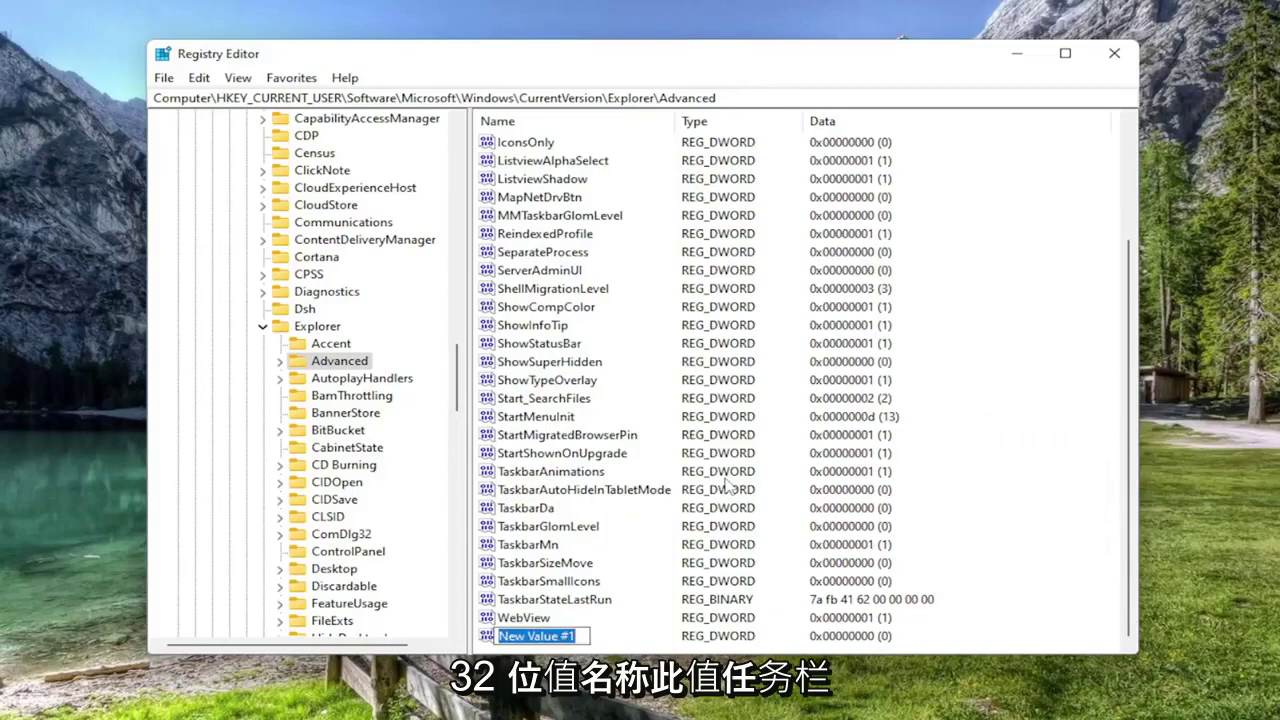
text(Taskbar)
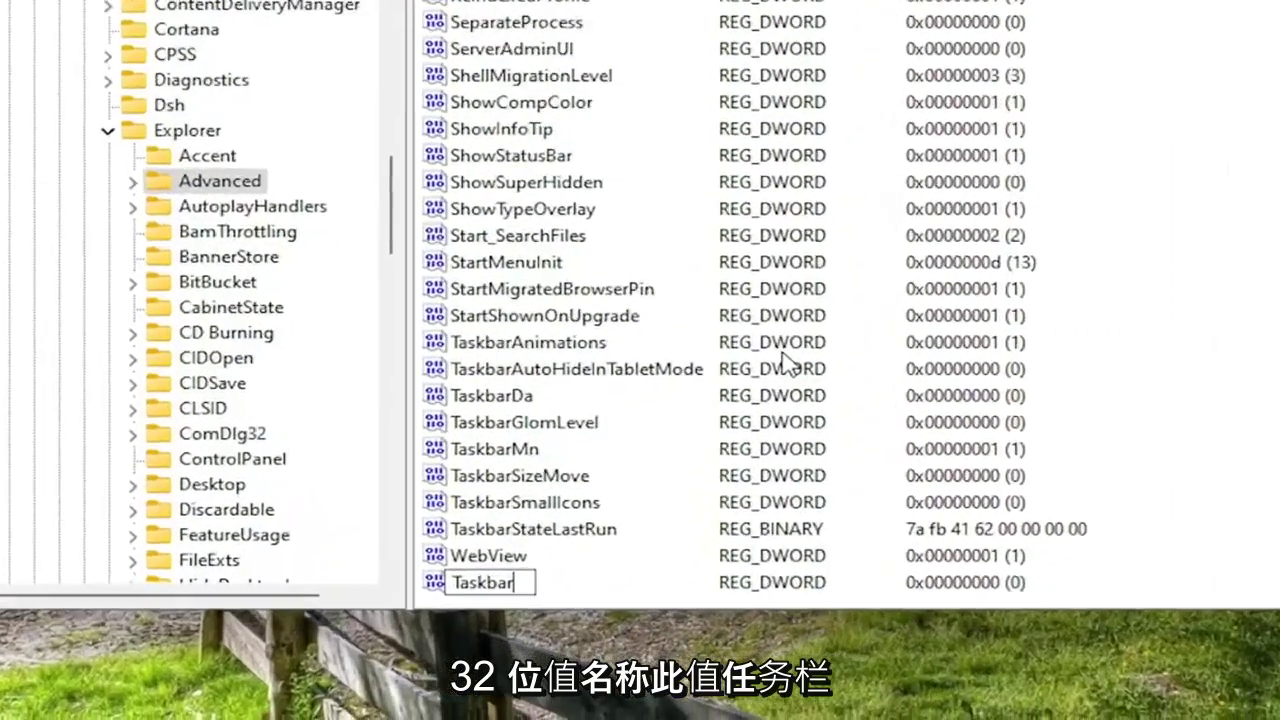
text(Si)
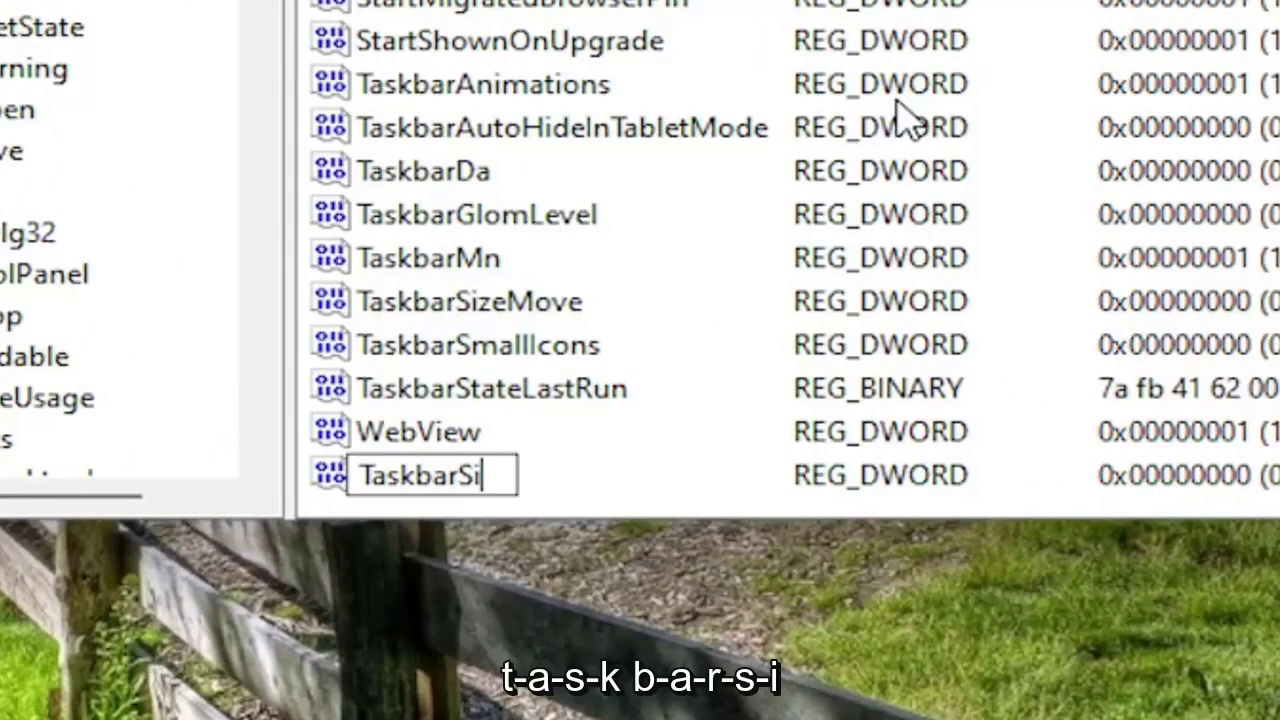
key(Return)
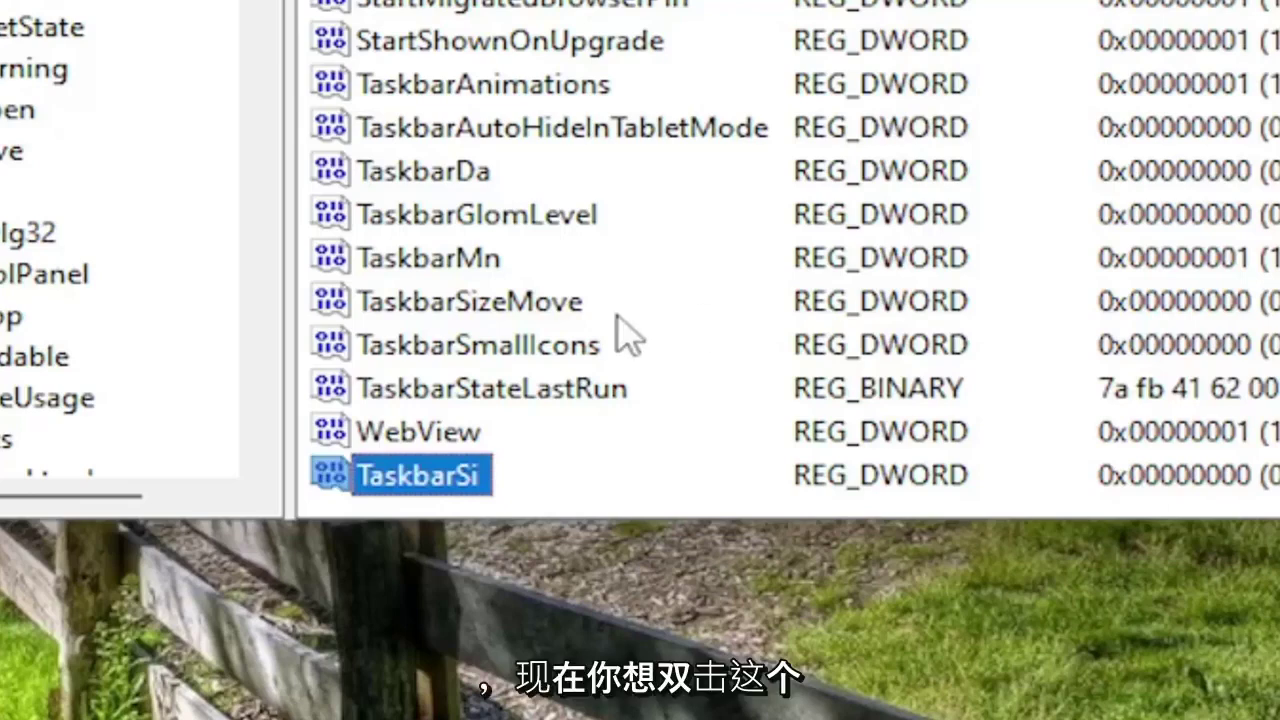
Set the value data of TaskbarSi to 2, keeping the hexadecimal base
double_click(450, 478)
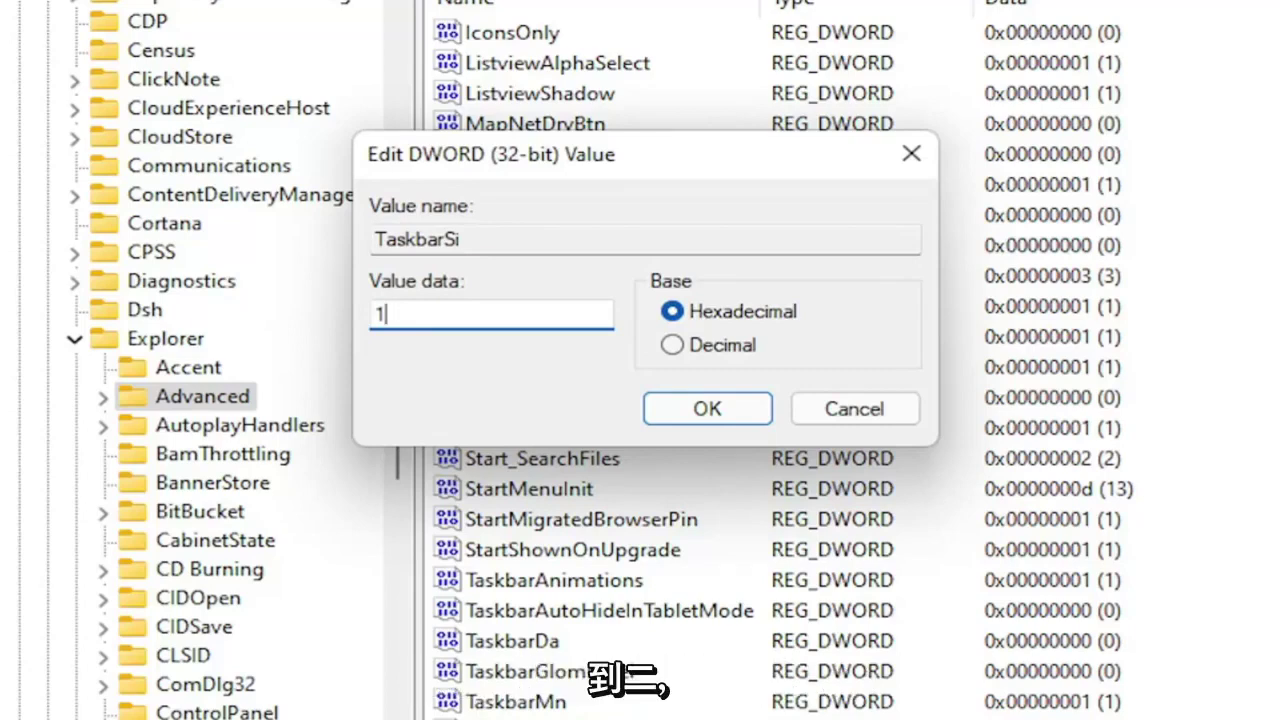
double_click(380, 314)
text(2)
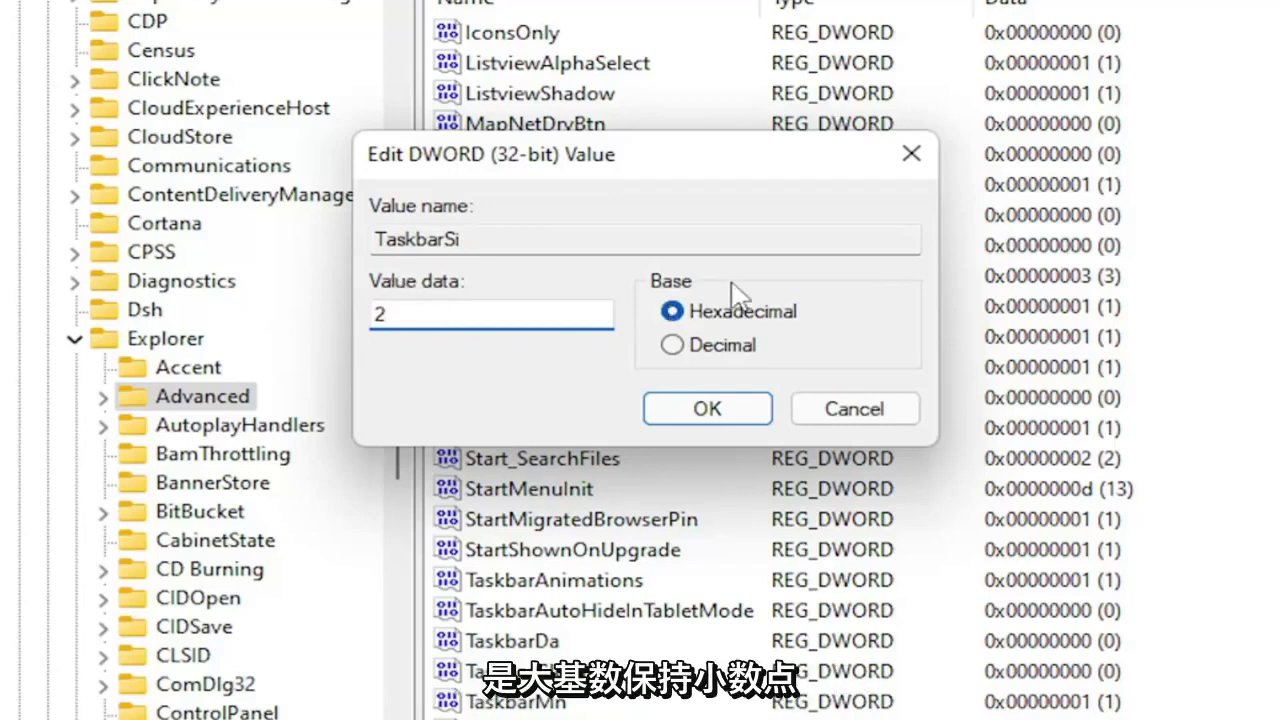
click(712, 412)
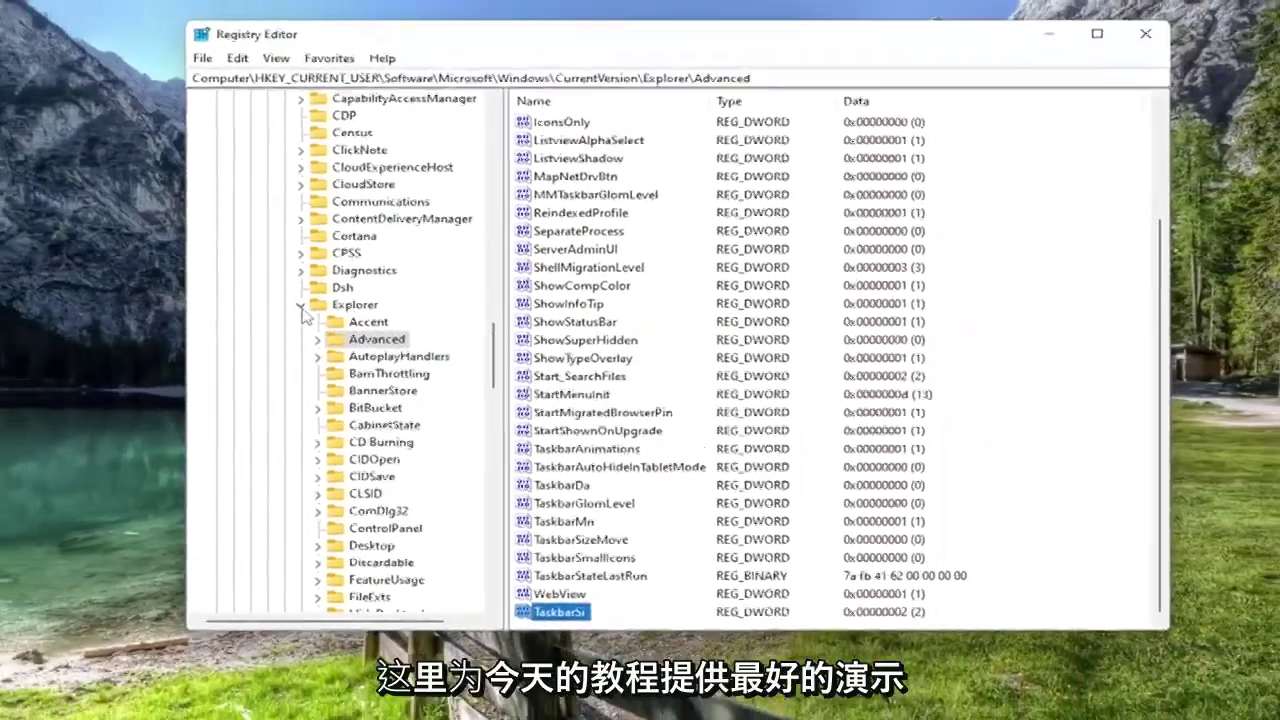
Collapse the Explorer, CurrentVersion and Windows keys in the registry tree
click(301, 305)
scroll(514, 360, up, 2)
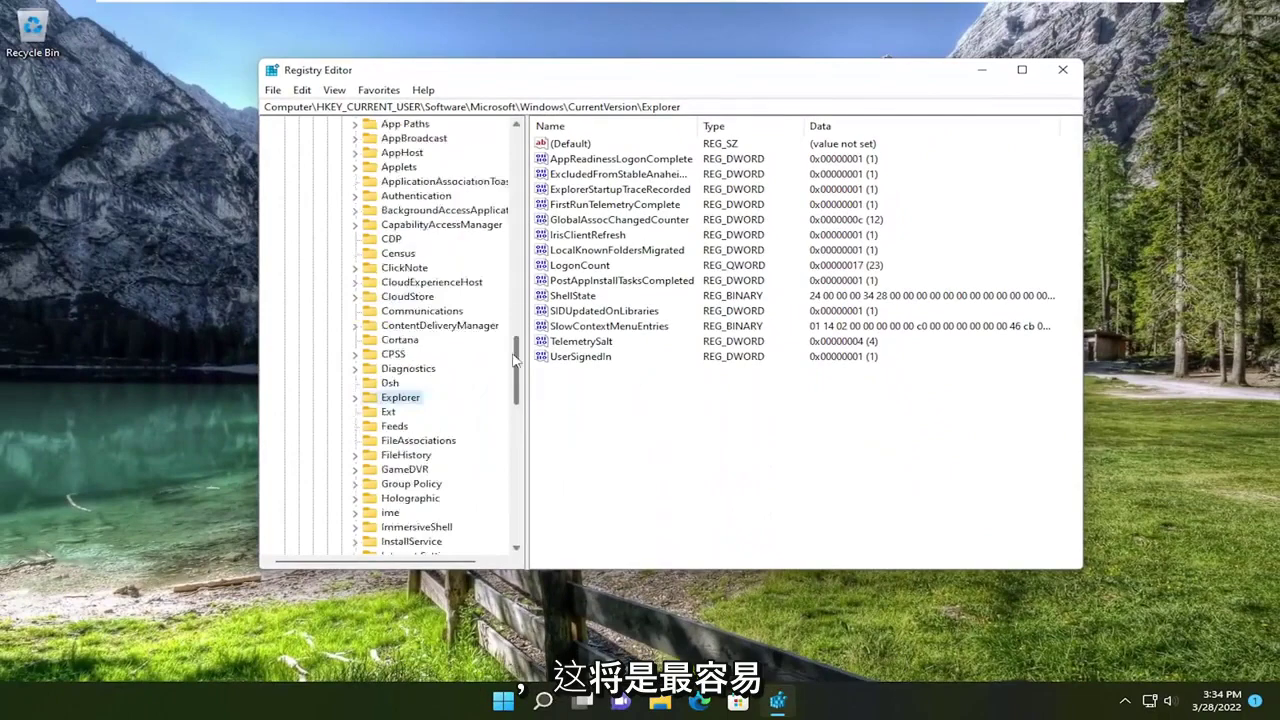
scroll(514, 360, up, 9)
click(341, 426)
click(327, 397)
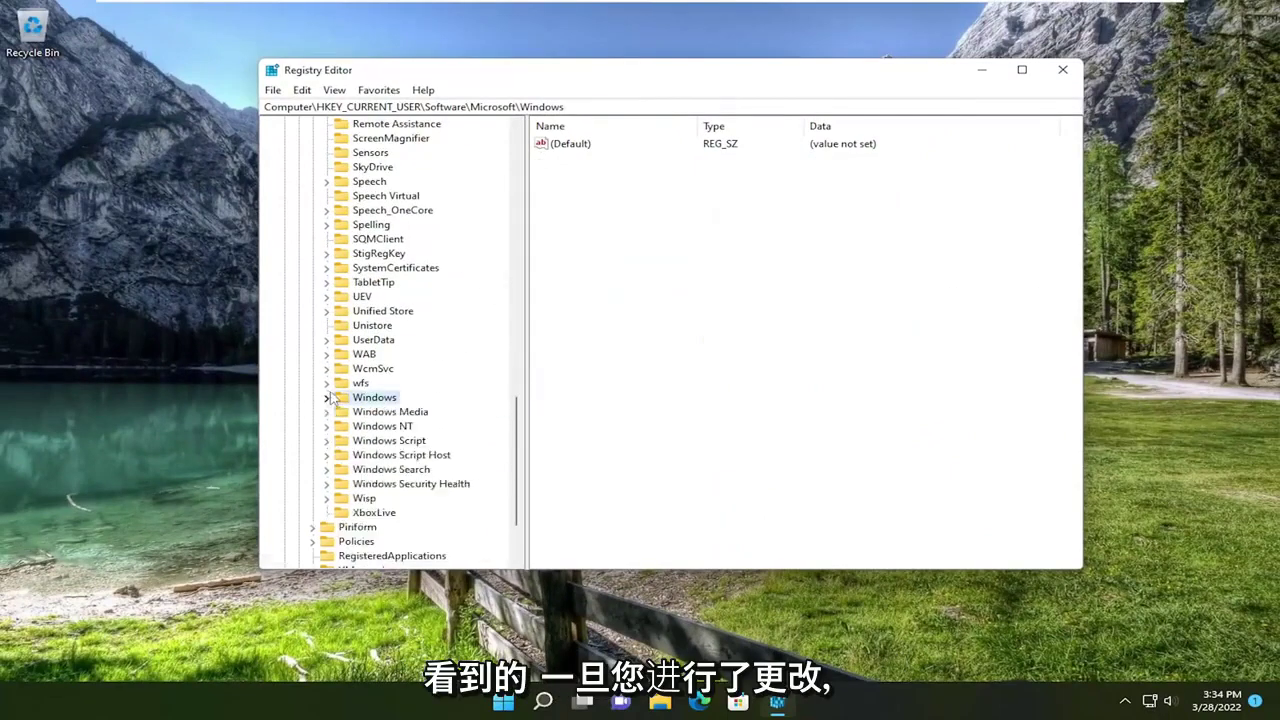
Collapse the Microsoft, Software and HKEY_CURRENT_USER keys, select Computer, and close the Registry Editor
scroll(516, 400, up, 20)
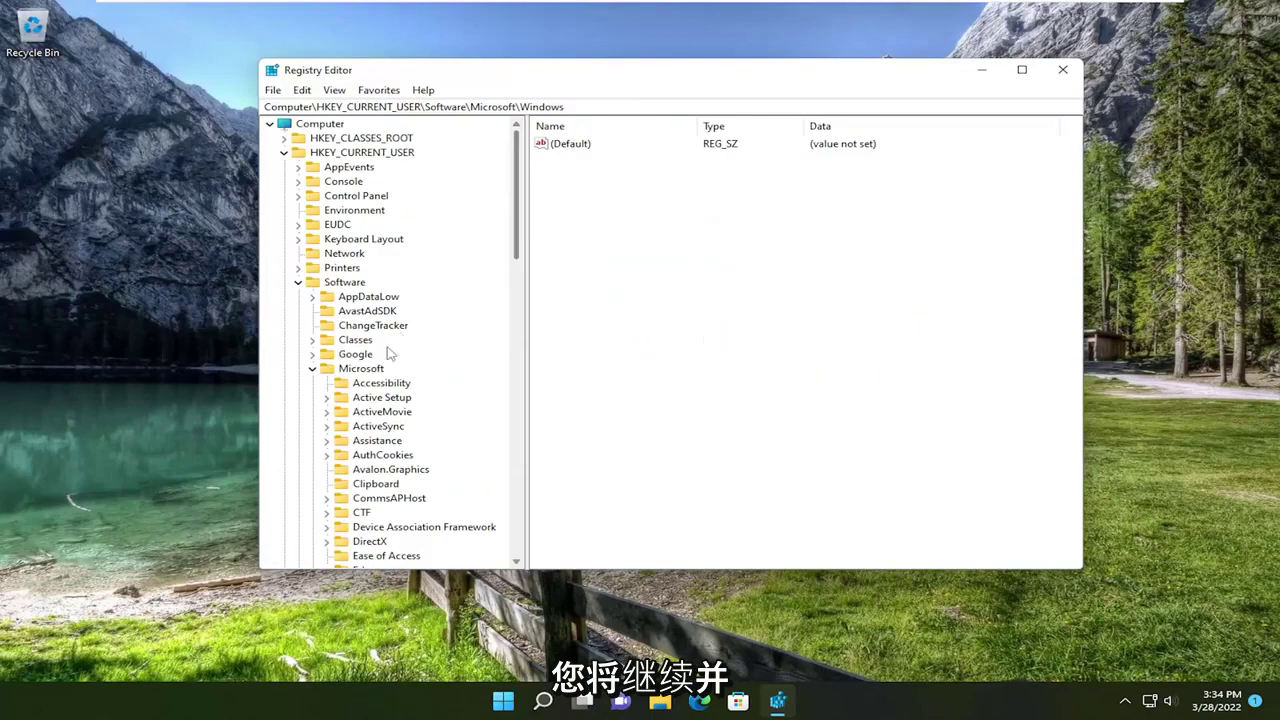
click(312, 368)
click(298, 282)
click(284, 152)
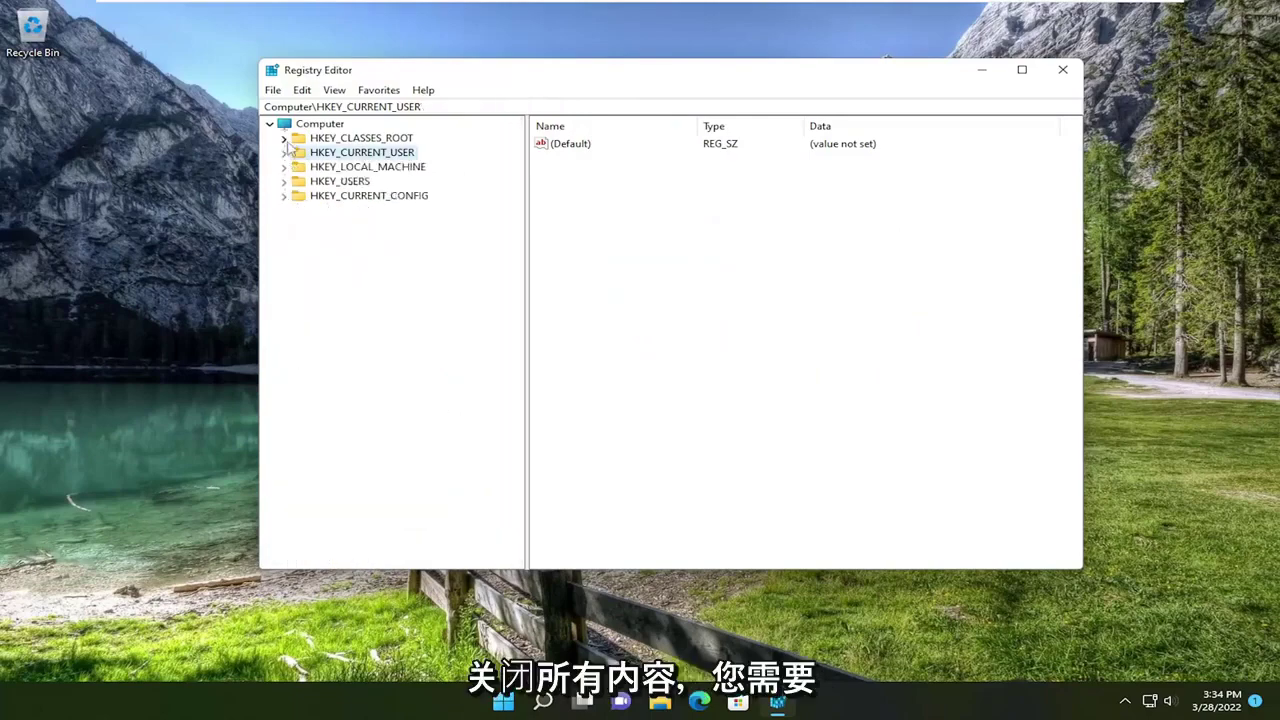
click(321, 124)
click(1063, 69)
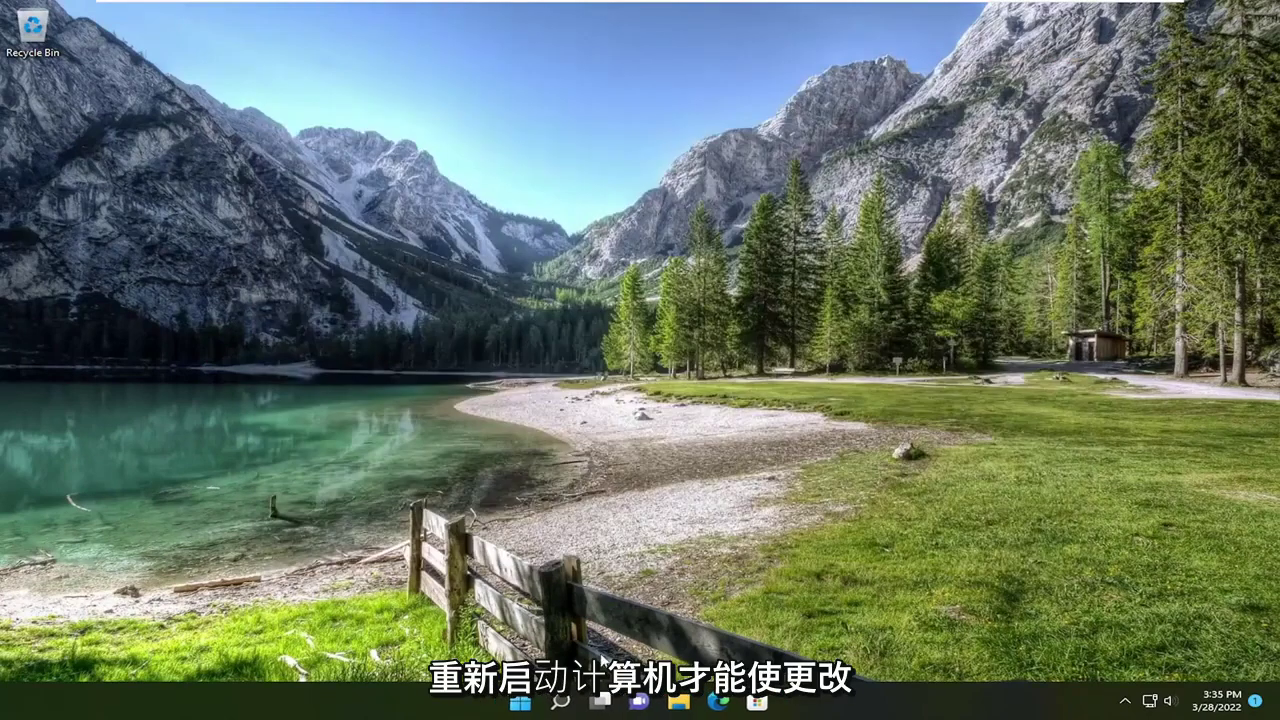
Restart the computer to apply the taskbar size change
right_click(520, 703)
mouse_move(585, 638)
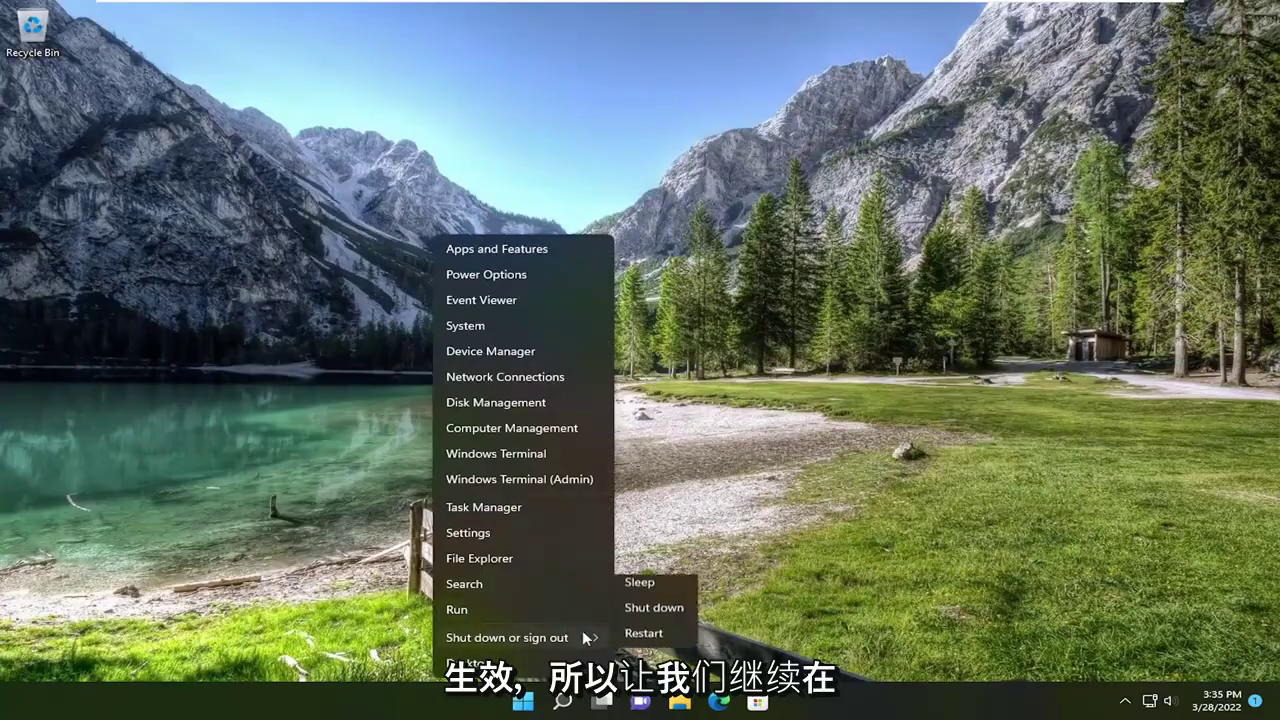
click(648, 664)
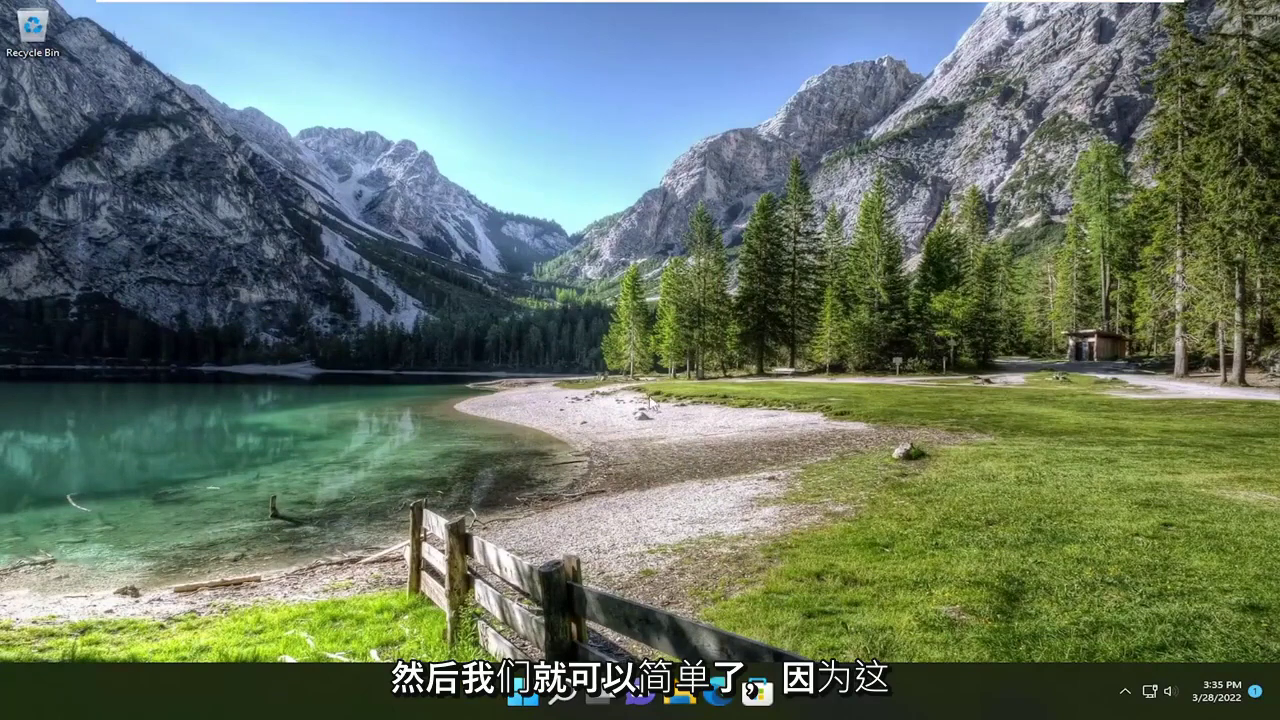
Open File Explorer from the taskbar to check how it works at the new size, and close the window
click(688, 690)
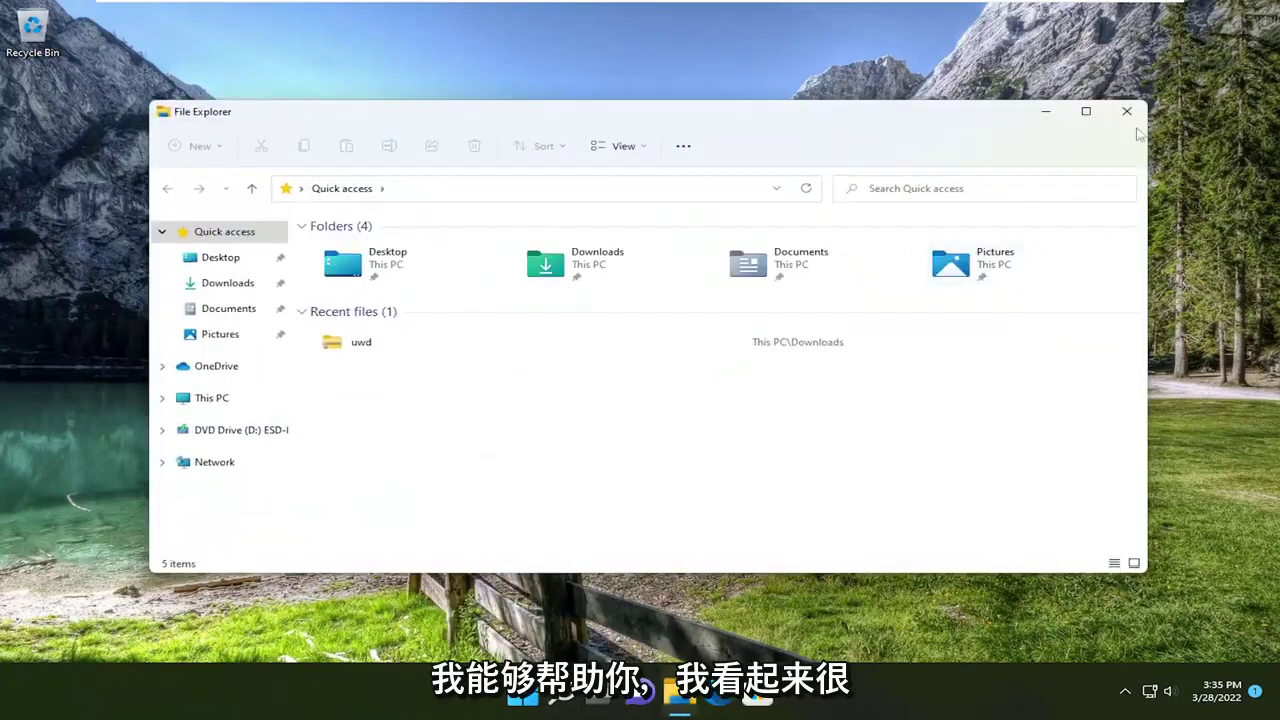
click(1126, 109)
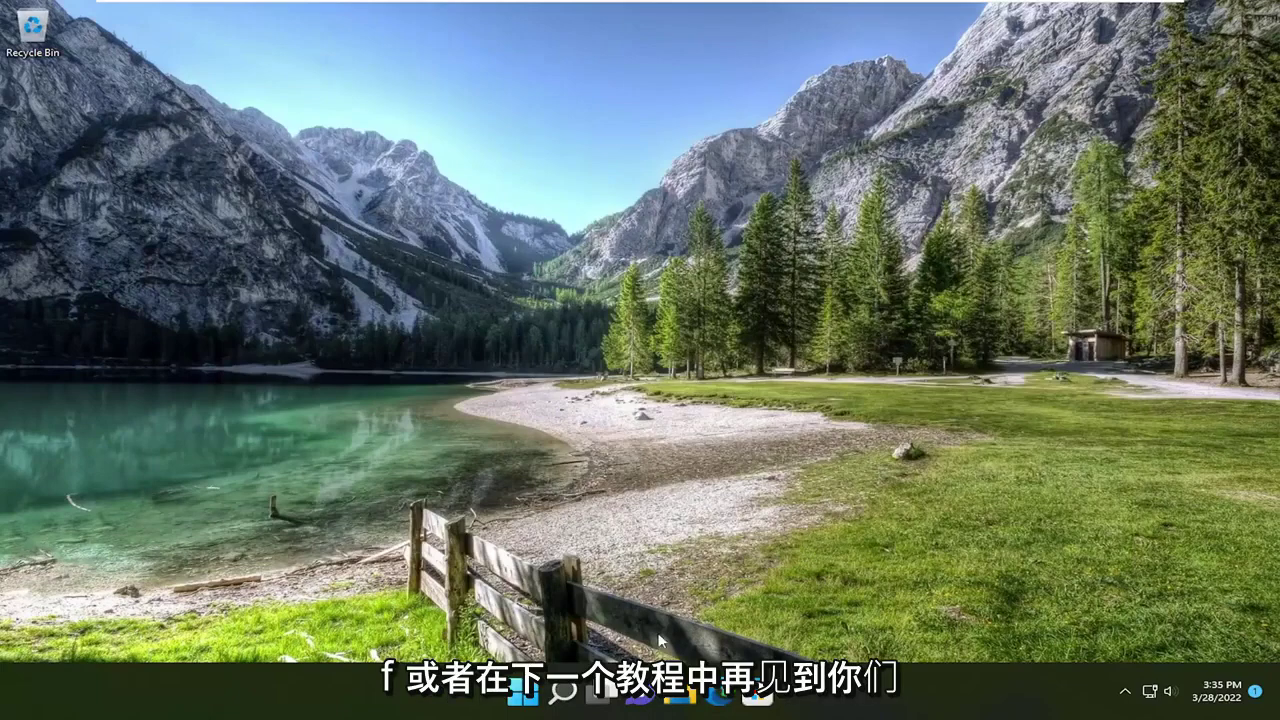